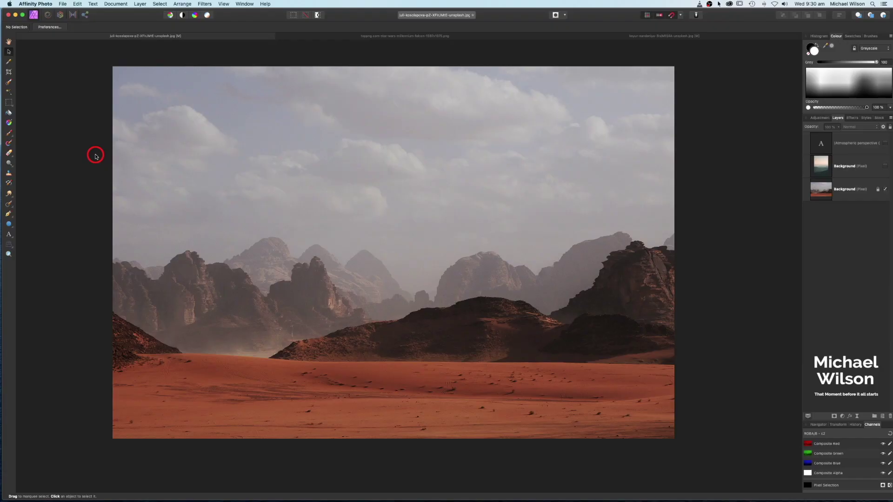
Show the atmospheric perspective text layer and the misty green mountain layer, and delete both from the desert document
scroll(95, 156, "up", 1)
scroll(95, 157, "left", 1)
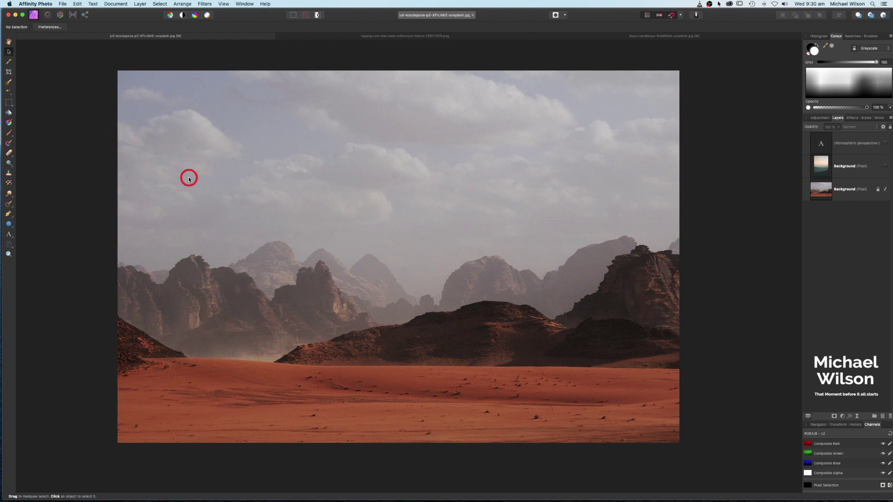
left_click(886, 144)
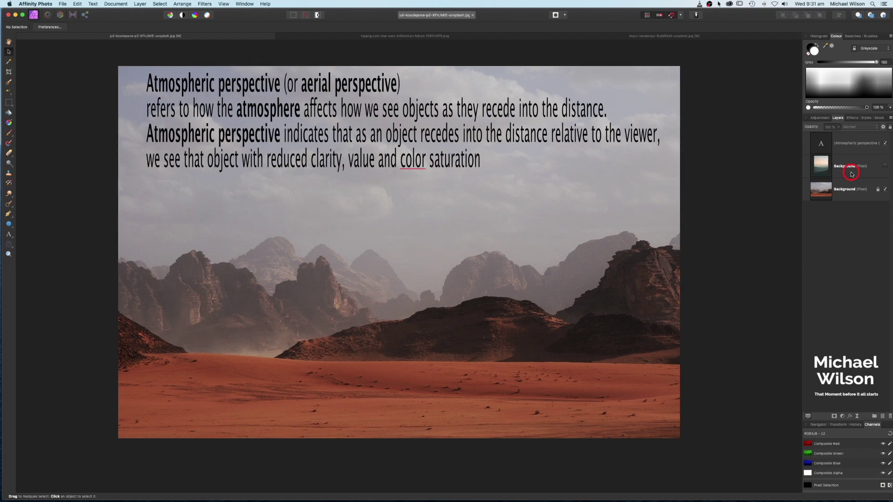
left_click(885, 167)
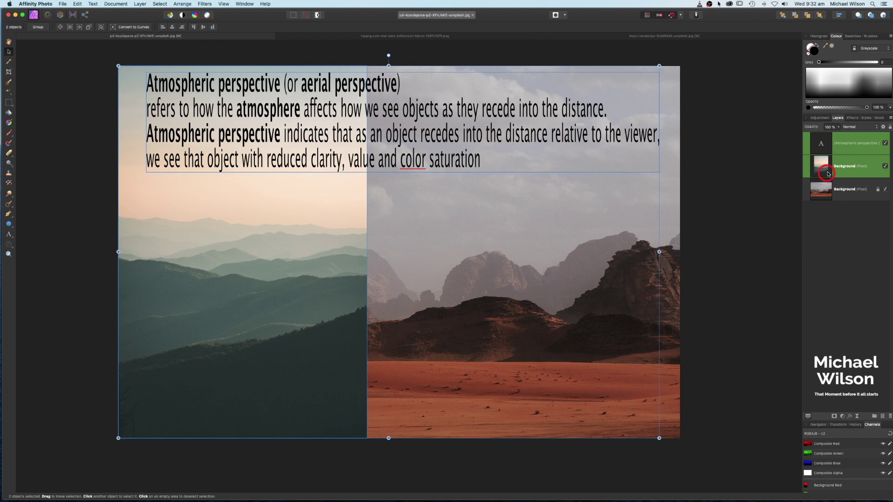
key("Delete")
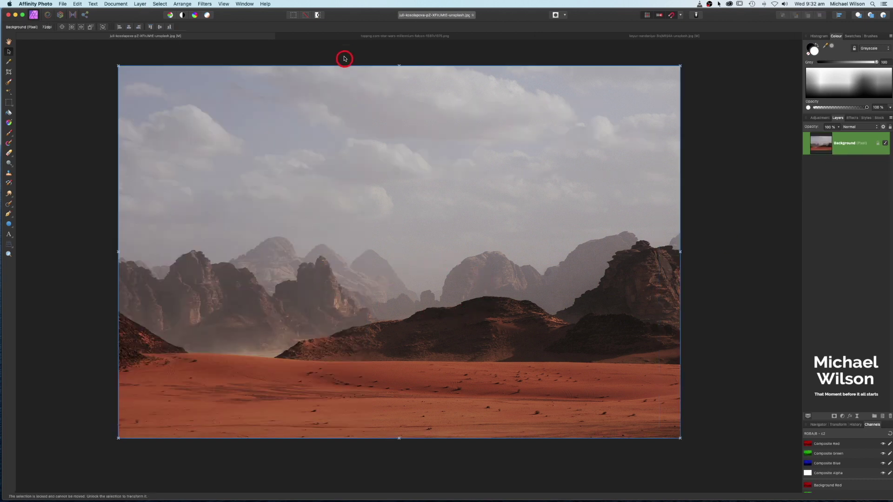
Copy the Millennium Falcon image from its open document and paste it into the desert photo as a new layer
left_click(342, 36)
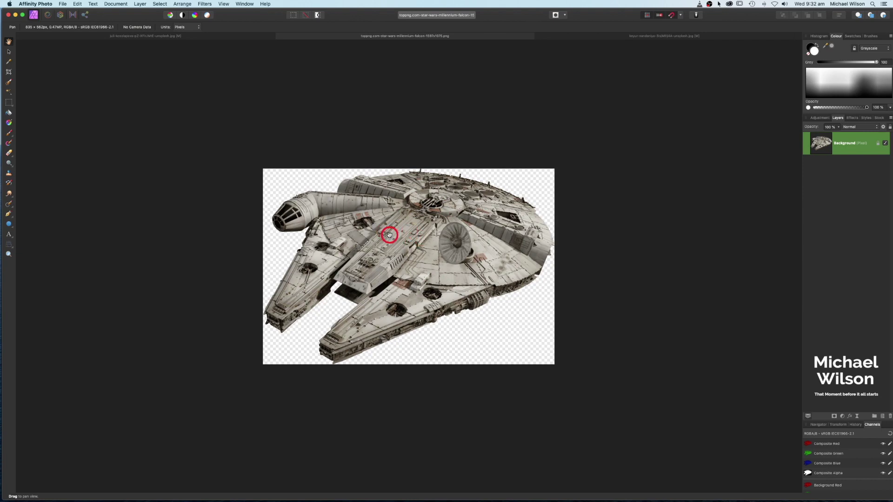
key("super+c")
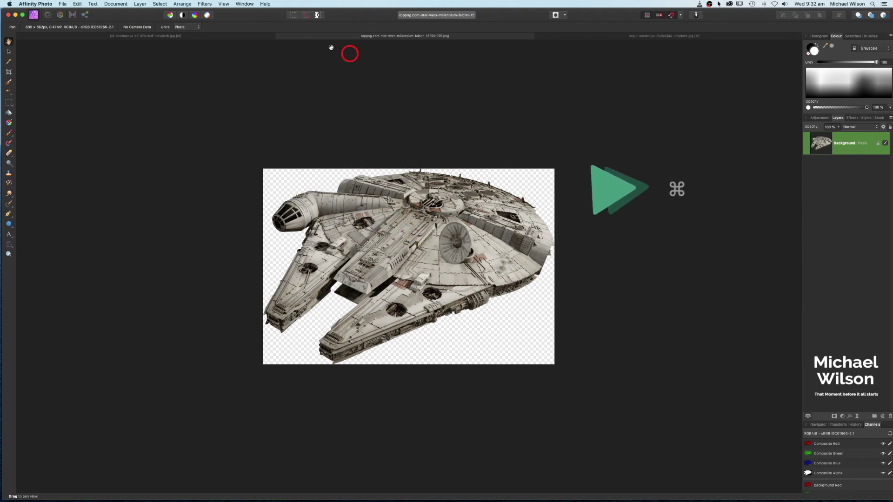
left_click(250, 37)
key("super+v")
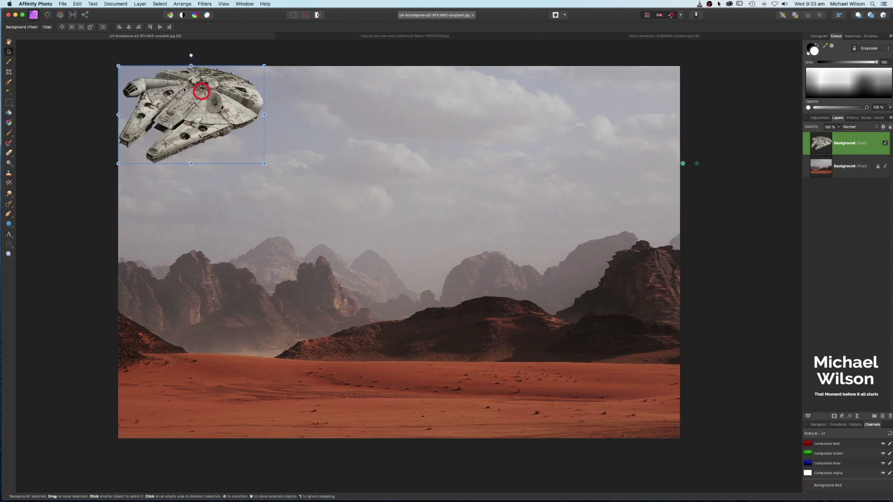
Scale the ship down and place it in front of the distant mountains near the centre of the photo
left_click_drag(119, 66, 179, 105)
left_click_drag(221, 129, 426, 264)
left_click_drag(470, 240, 445, 255)
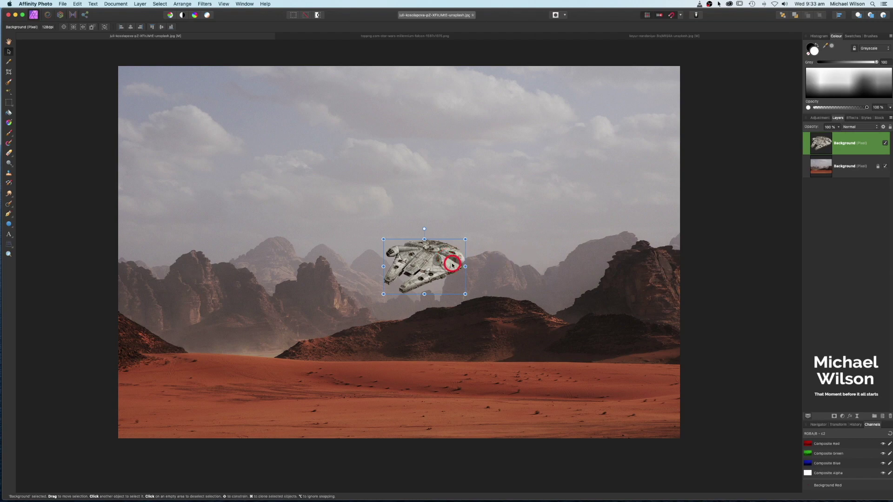
Select the desert photo layer and, for the Paint Brush, pick the dark haze colour from the mountain just beside the ship
key("super+plus")
key("super+plus")
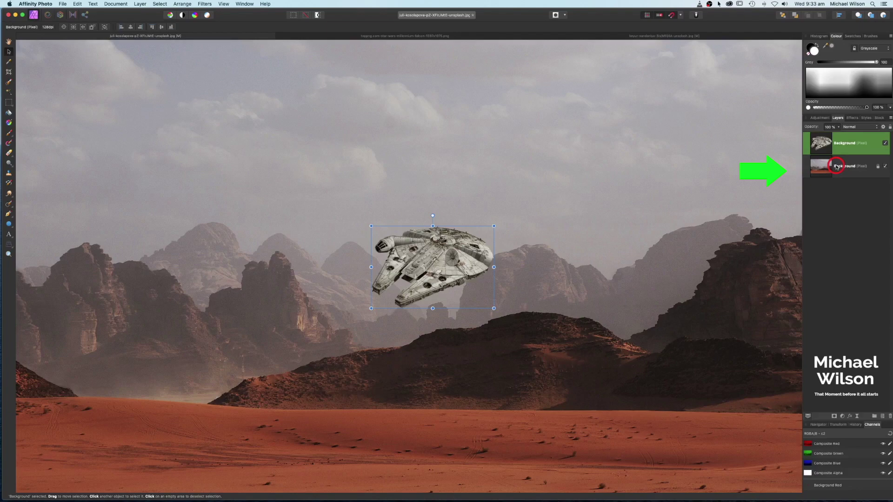
left_click(834, 168)
left_click(7, 133)
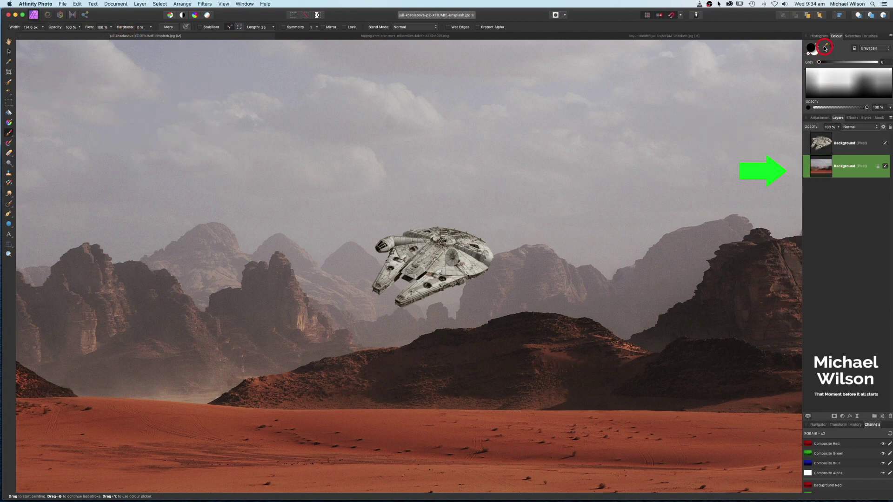
left_click_drag(825, 47, 469, 285)
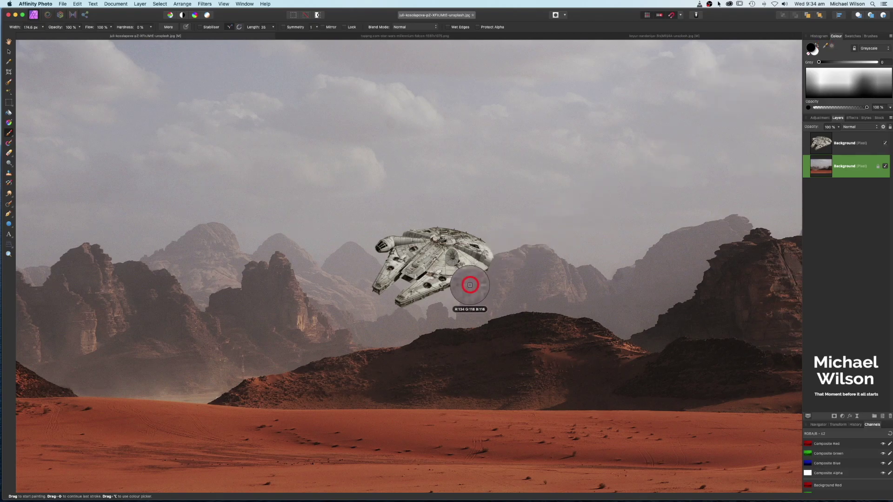
left_click_drag(470, 285, 478, 285)
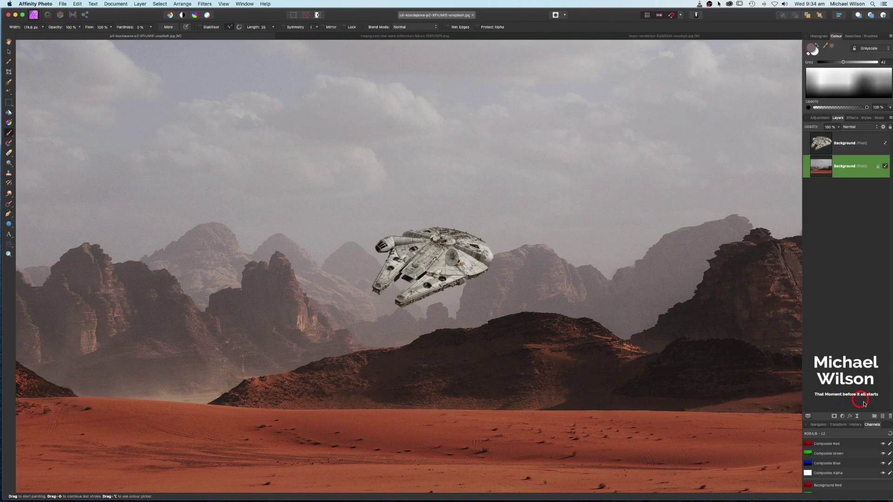
Add a new pixel layer above the ship and paint the sampled haze colour over the whole ship
left_click(883, 416)
left_click_drag(853, 176, 837, 143)
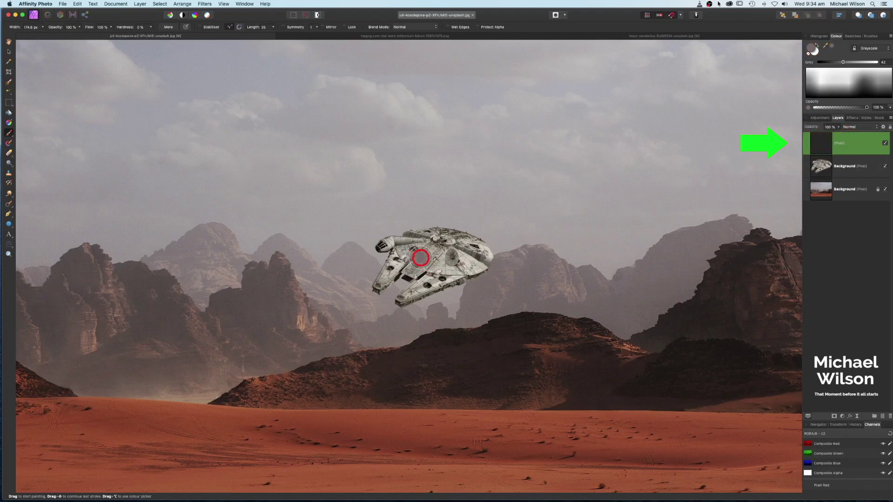
key("b")
mouse_move(444, 224)
left_mouse_down()
mouse_move(380, 246)
mouse_move(445, 237)
mouse_move(464, 272)
mouse_move(396, 297)
mouse_move(435, 277)
mouse_move(374, 284)
mouse_move(396, 250)
mouse_move(379, 249)
mouse_move(412, 266)
mouse_move(476, 252)
mouse_move(405, 304)
mouse_move(376, 287)
mouse_move(424, 274)
mouse_move(396, 271)
mouse_move(463, 278)
left_mouse_up()
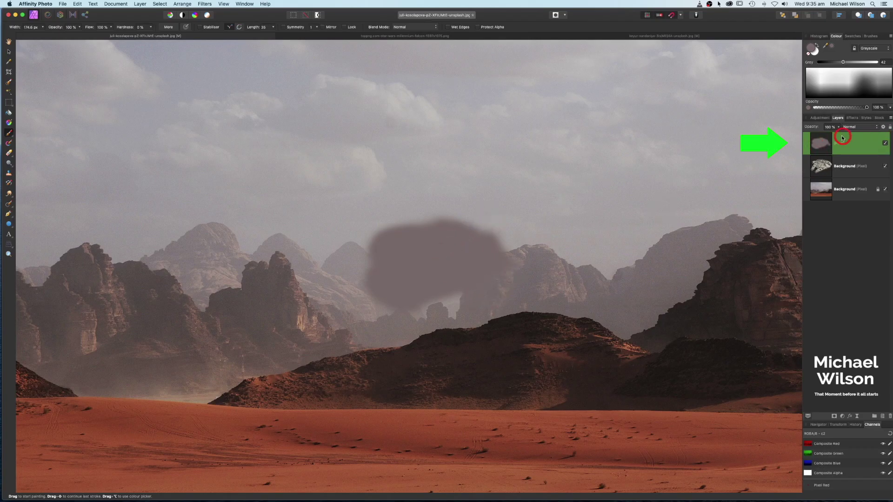
Clip the painted haze layer inside the ship layer and set its blend mode to Lighten
left_click_drag(845, 146, 825, 170)
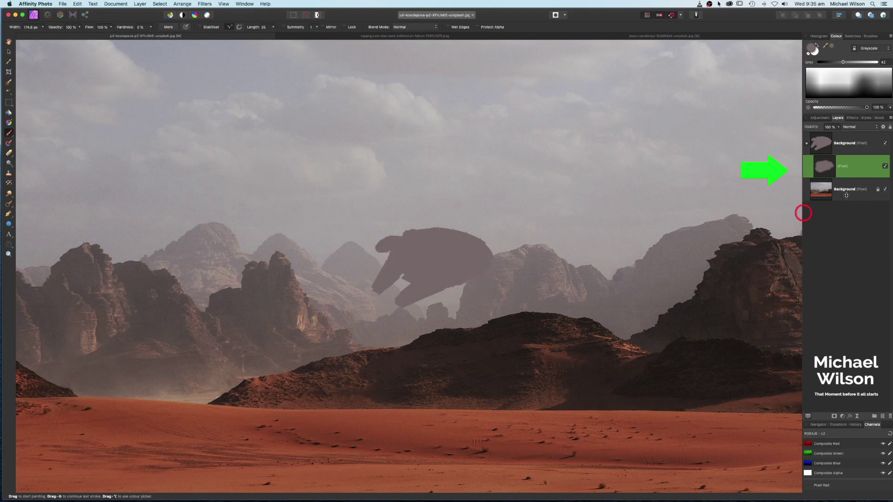
left_click(829, 163)
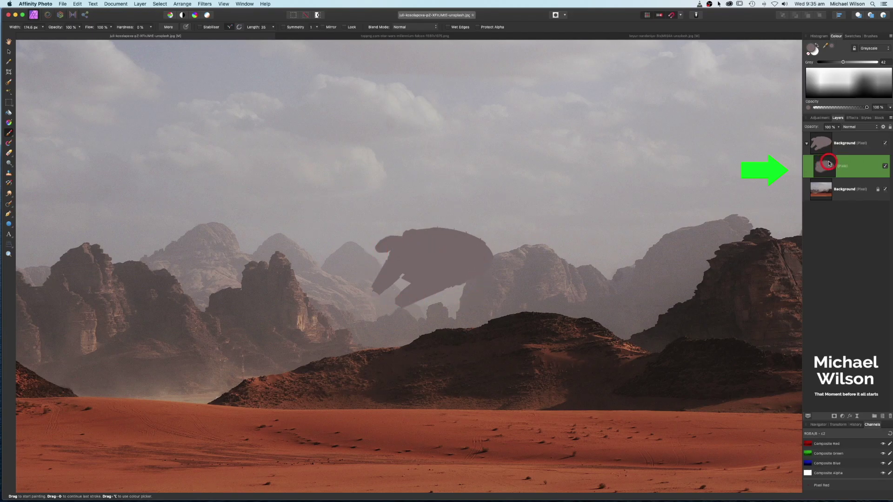
left_click(864, 128)
left_click(856, 167)
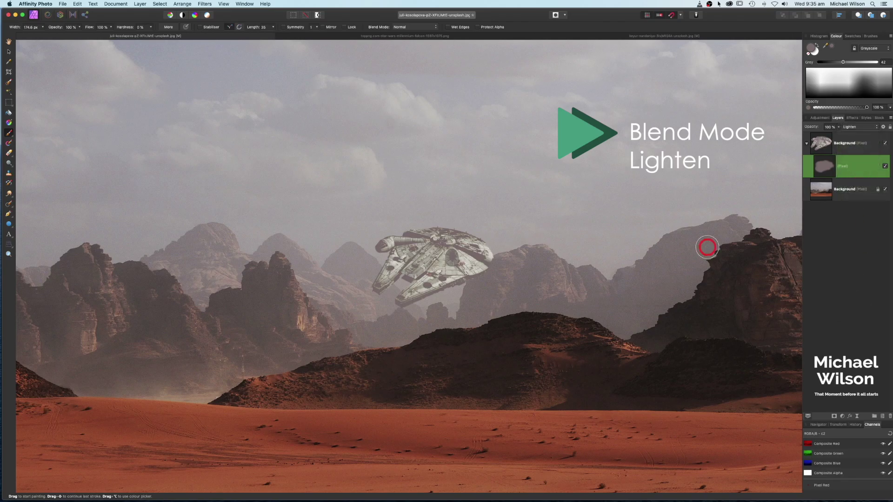
Compare the ship with and without the Lighten haze layer, and leave that layer hidden
left_click(885, 168)
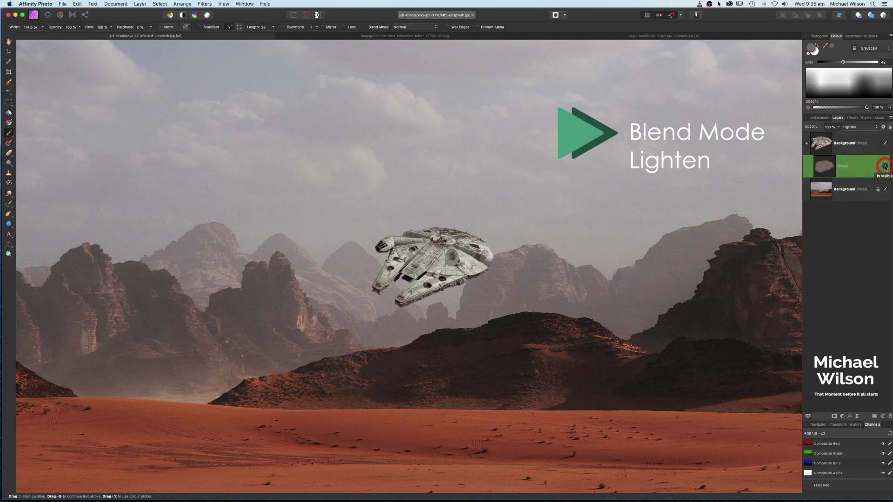
left_click(884, 167)
left_click(884, 167)
left_click(885, 168)
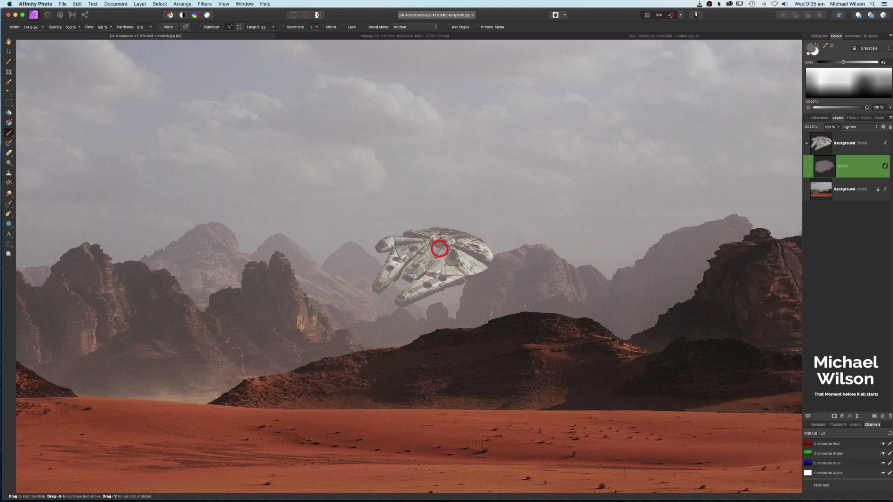
left_click(884, 167)
left_click(885, 167)
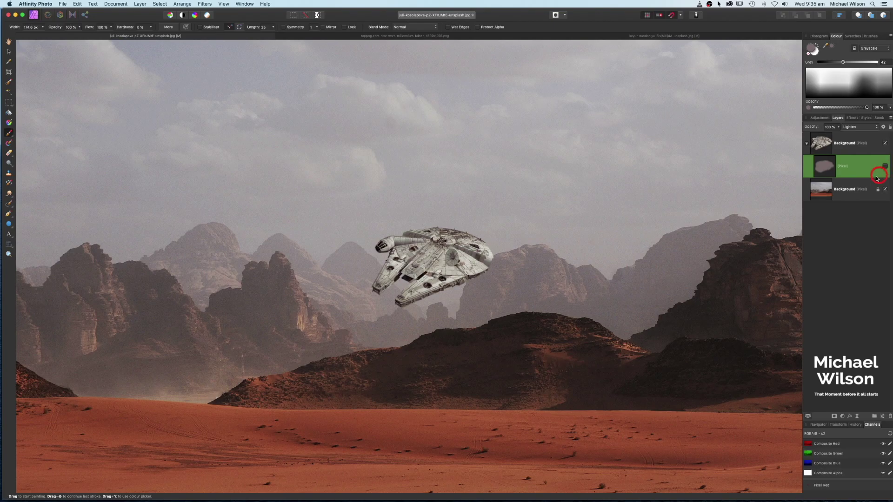
Add a new pixel layer on top and paint over the ship with a light colour sampled from the clouds
left_click(846, 236)
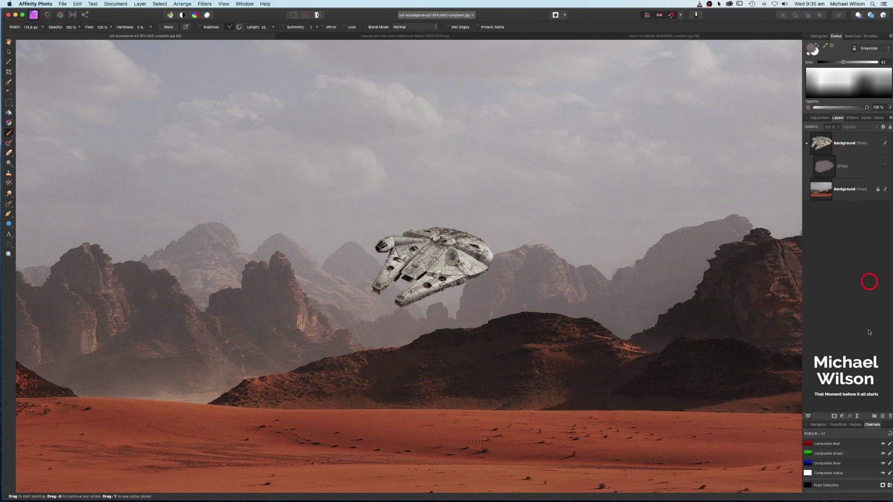
left_click(881, 416)
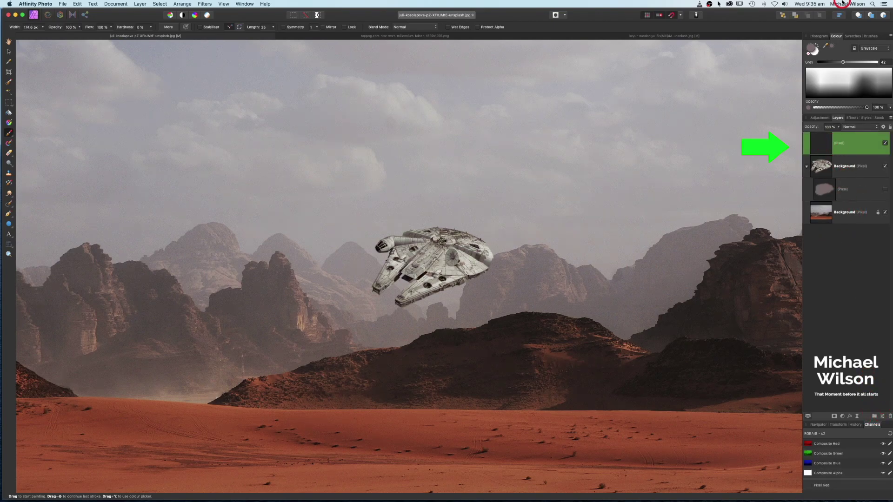
left_click_drag(826, 46, 409, 173)
left_click(832, 47)
key("b")
mouse_move(439, 249)
left_mouse_down()
mouse_move(381, 250)
mouse_move(419, 235)
mouse_move(469, 241)
mouse_move(418, 233)
mouse_move(370, 247)
mouse_move(403, 259)
mouse_move(384, 282)
mouse_move(424, 274)
mouse_move(446, 284)
mouse_move(485, 254)
mouse_move(456, 233)
mouse_move(476, 234)
mouse_move(457, 238)
mouse_move(456, 263)
mouse_move(431, 262)
mouse_move(423, 270)
mouse_move(442, 287)
mouse_move(411, 301)
mouse_move(455, 283)
mouse_move(385, 301)
mouse_move(377, 284)
mouse_move(413, 310)
mouse_move(400, 301)
mouse_move(399, 257)
mouse_move(376, 275)
mouse_move(389, 258)
mouse_move(442, 235)
mouse_move(477, 243)
mouse_move(433, 249)
mouse_move(480, 247)
mouse_move(445, 243)
left_mouse_up()
Clip the light painted layer inside the ship layer and set its blend mode to Darken
left_click_drag(851, 143, 851, 181)
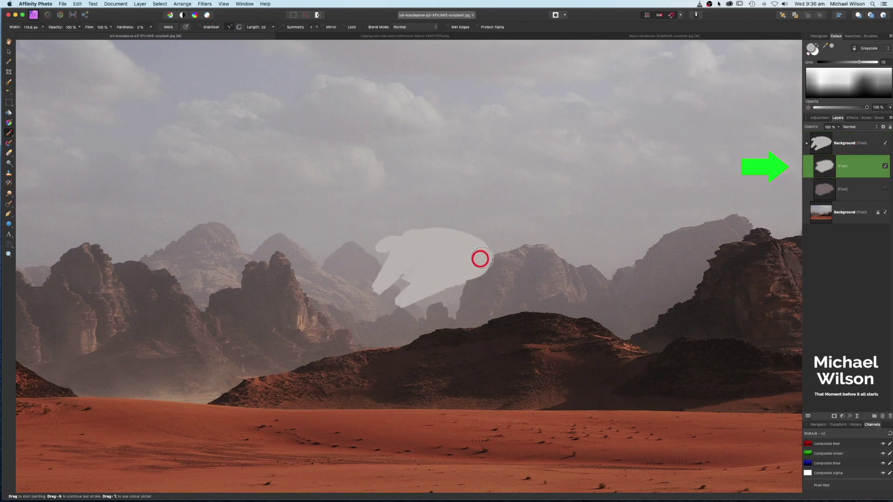
left_click(856, 130)
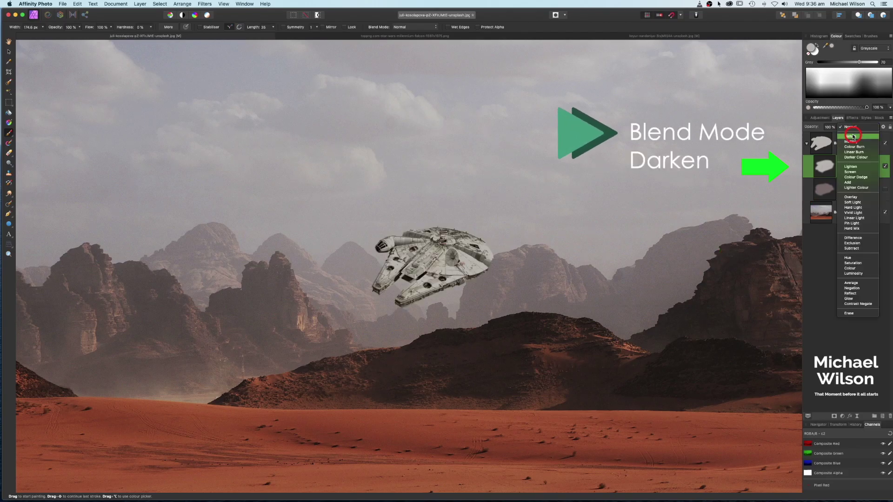
left_click(854, 136)
left_click(885, 166)
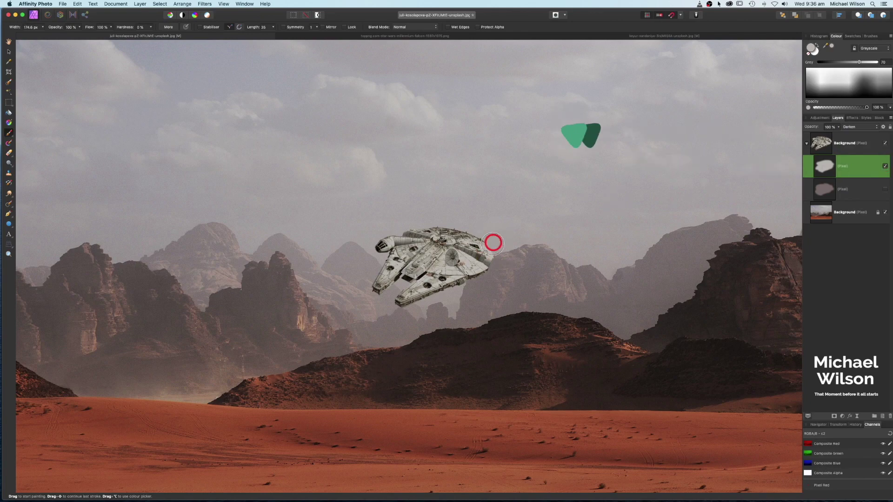
Turn the Lighten layer back on and set the opacity of both clipped colour layers to 80%
left_click(886, 191)
left_click(868, 189, "shift")
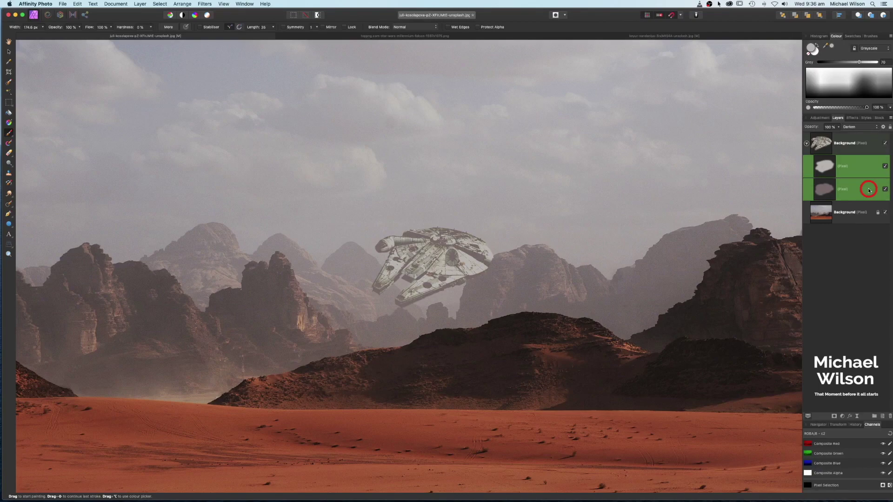
left_click(886, 166)
left_click(885, 167)
key("super+0")
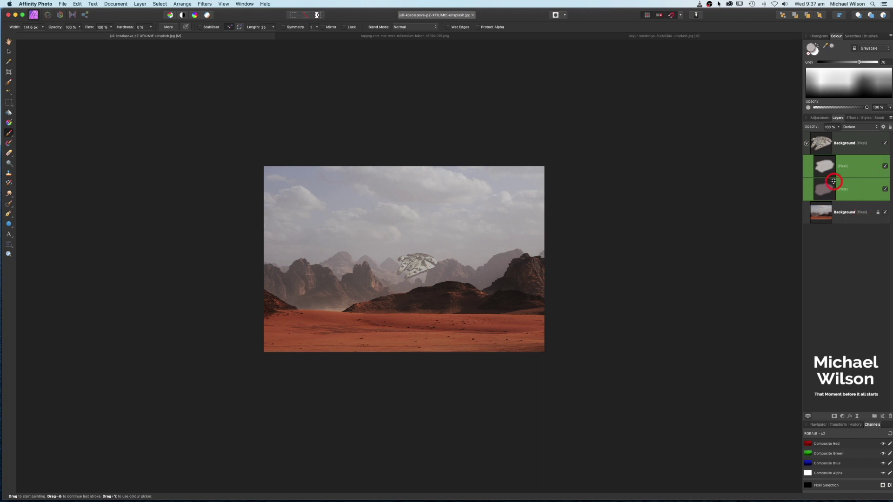
left_click(838, 127)
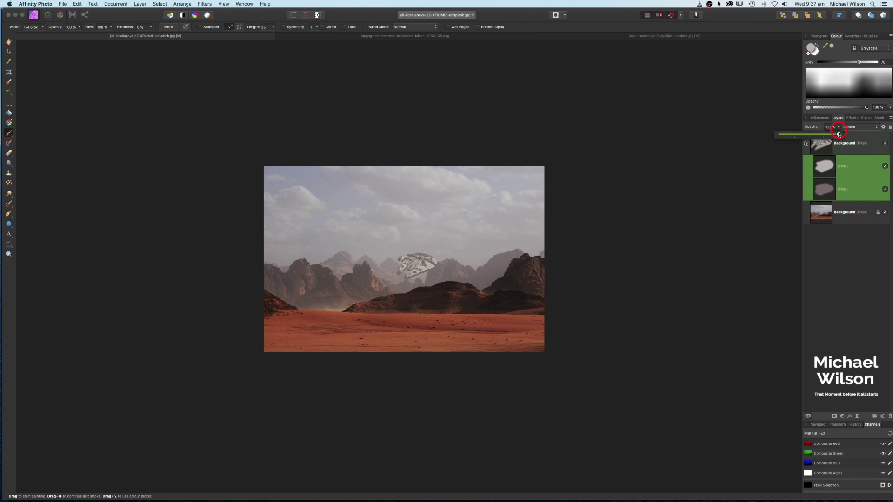
left_click_drag(832, 136, 826, 135)
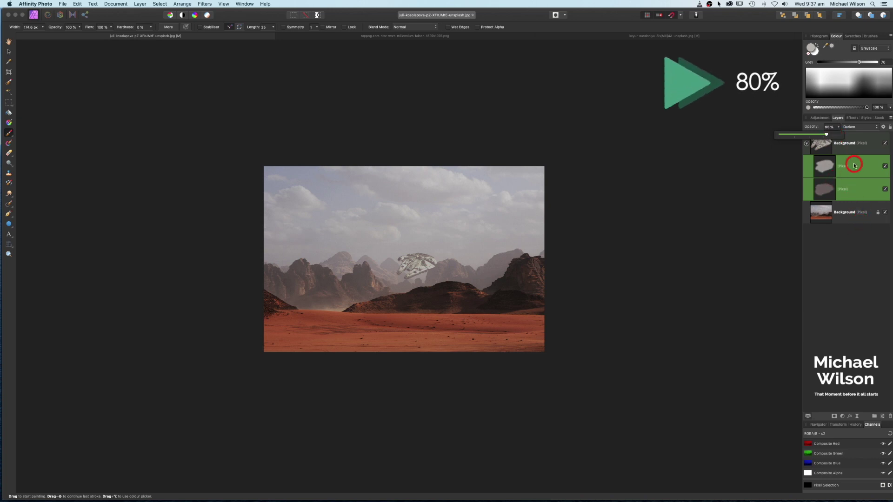
key("super+plus")
left_click(885, 166)
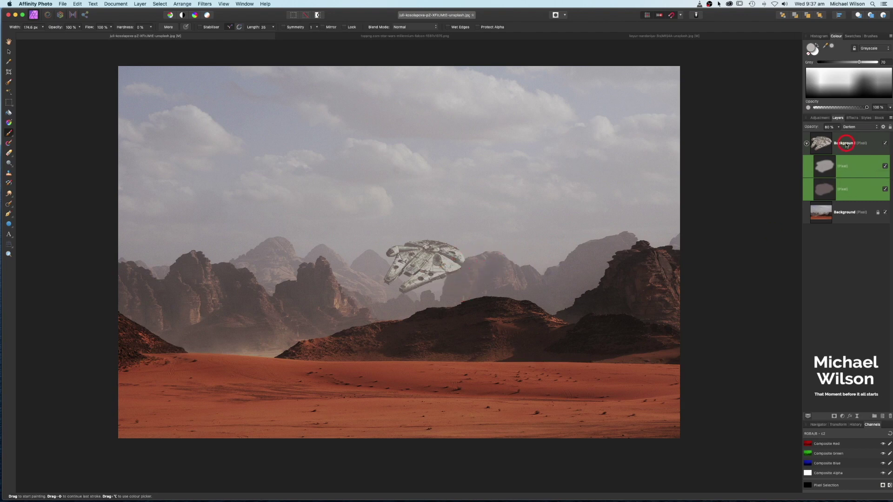
Add a mask to the ship layer and reset the brush colours to the default black and white
left_click(810, 148)
left_click(833, 143)
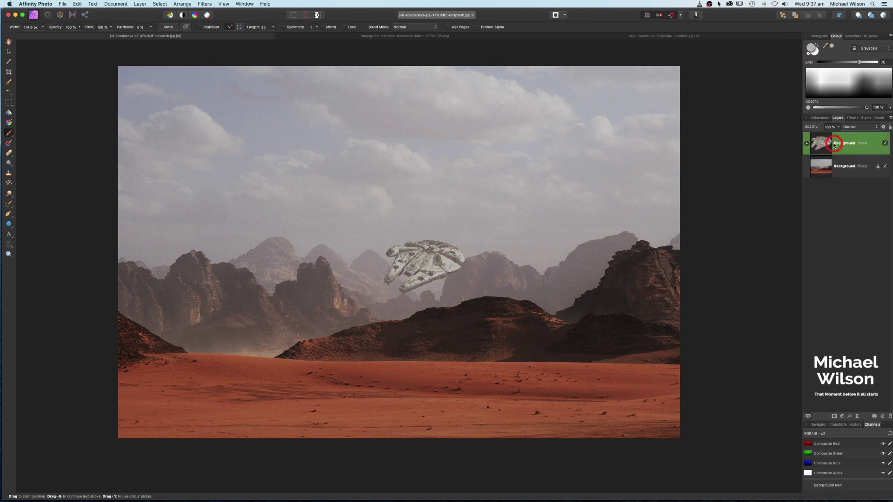
left_click(834, 416)
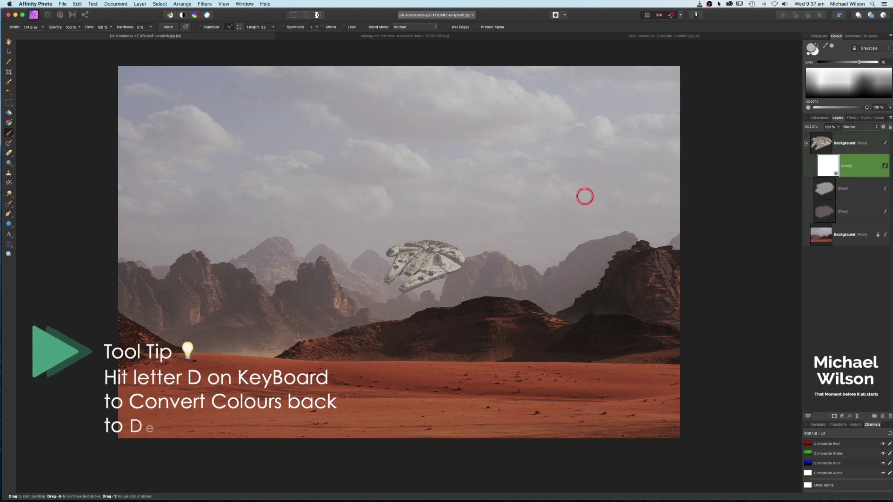
key("d")
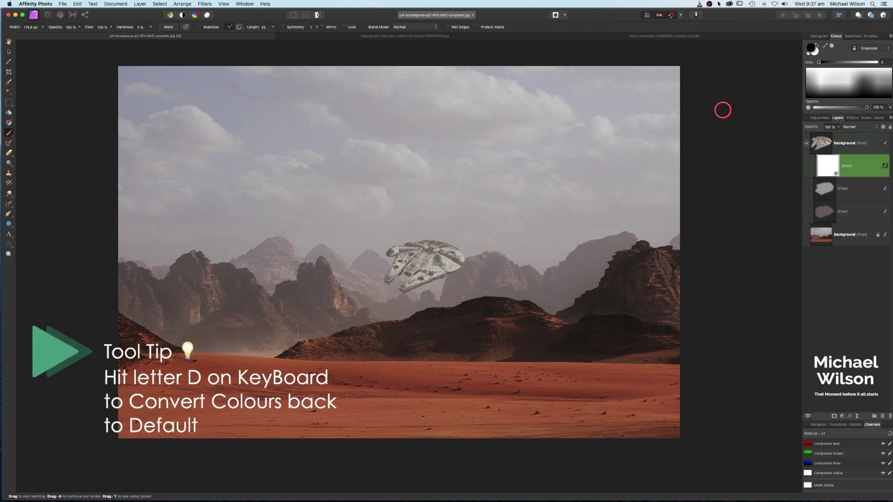
Reduce the brush width to 40.4 px and paint black on the mask to fade the ship's right and lower-right edges
left_click(9, 133)
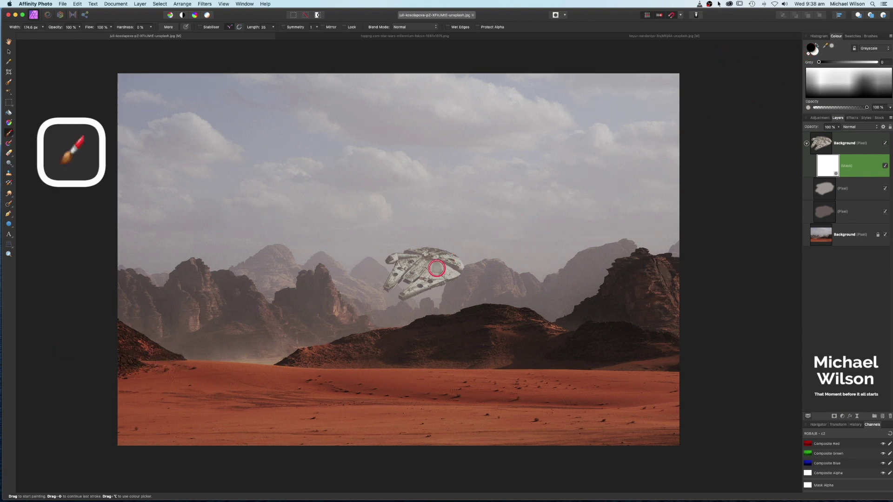
scroll(437, 267, "up", 5)
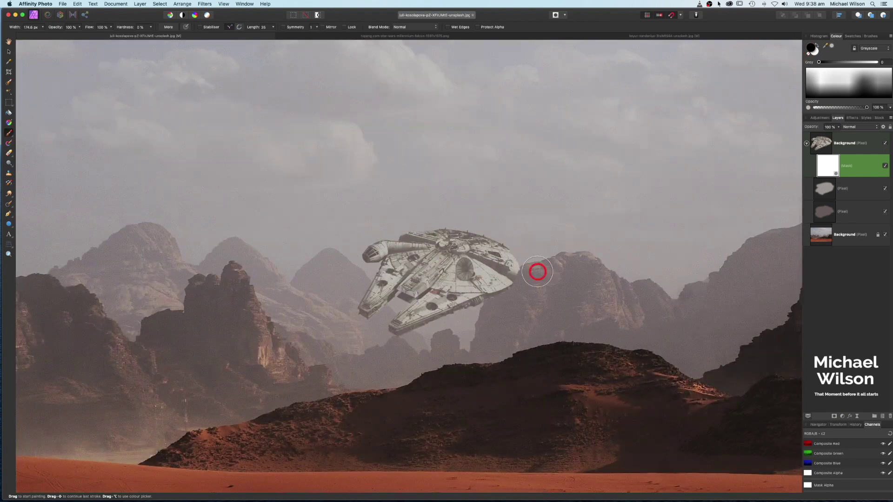
key("bracketleft")
key("bracketleft")
mouse_move(538, 272)
left_mouse_down()
mouse_move(491, 298)
mouse_move(522, 269)
mouse_move(489, 296)
left_mouse_up()
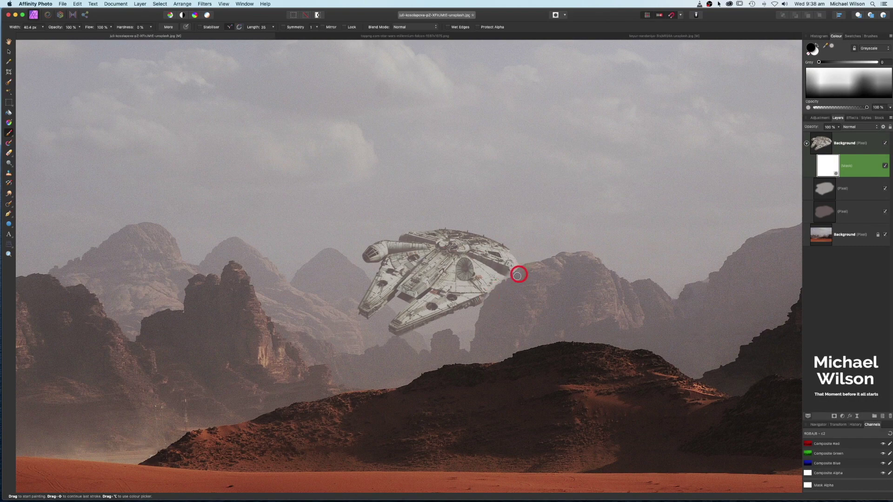
key("super+minus")
key("super+minus")
key("super+minus")
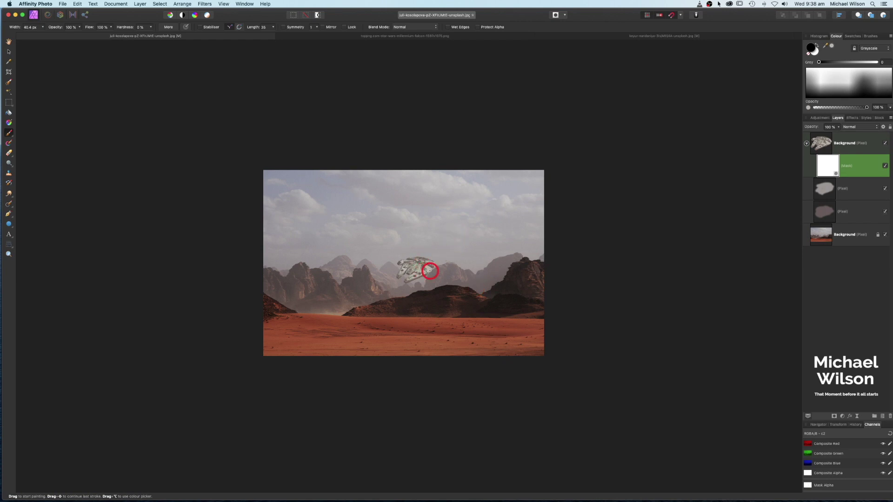
key("super+plus")
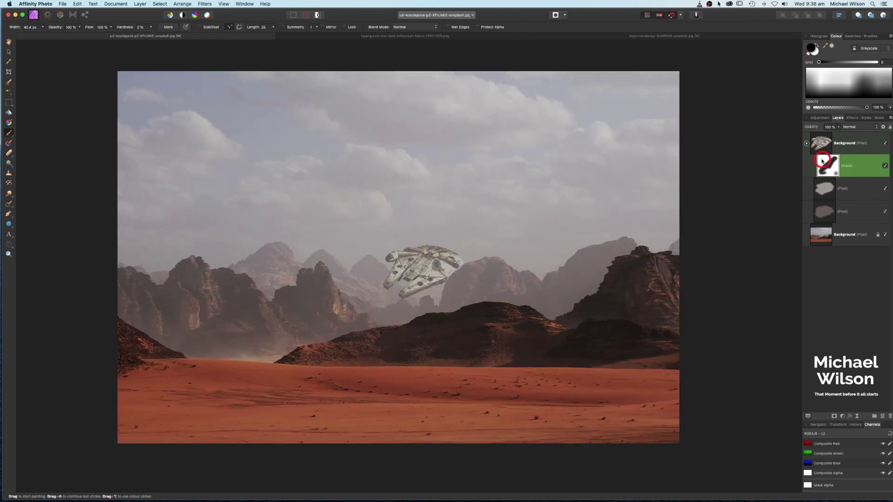
Paint haze over the ship's upper-right part on a new pixel layer, using a colour sampled from the background at 40% brush opacity and flow
left_click(807, 144)
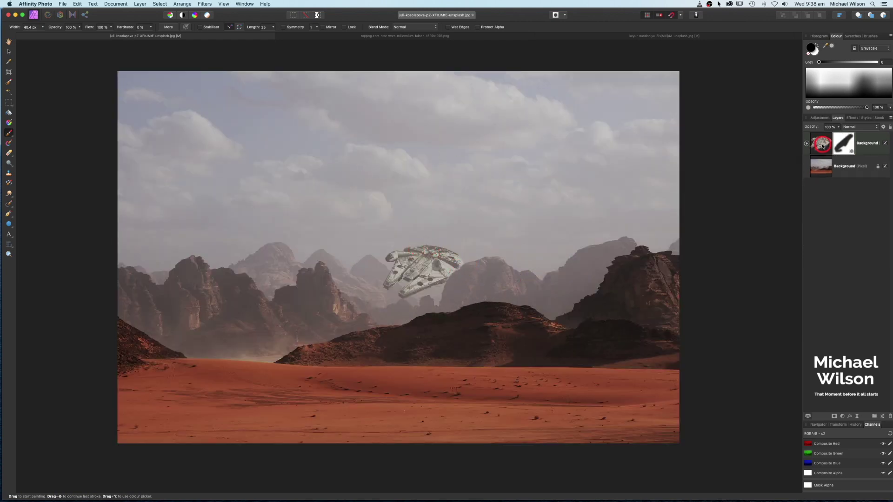
left_click(883, 416)
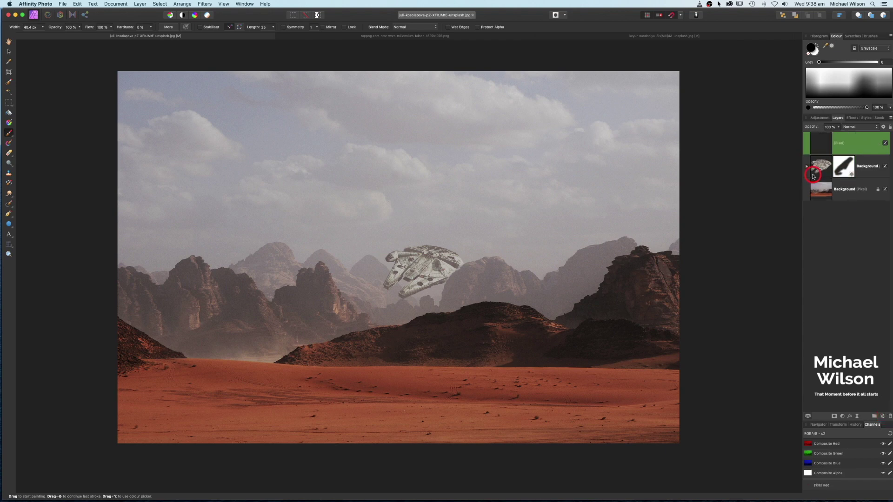
left_click(819, 189)
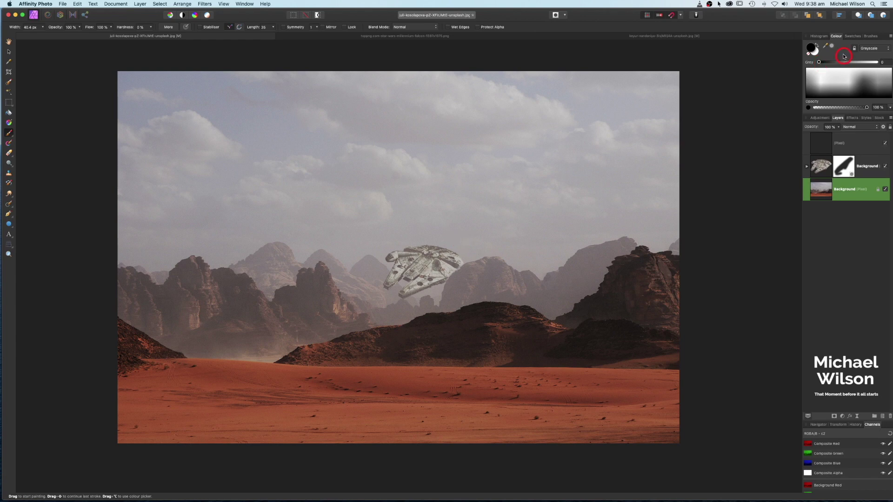
left_click_drag(58, 28, 39, 29)
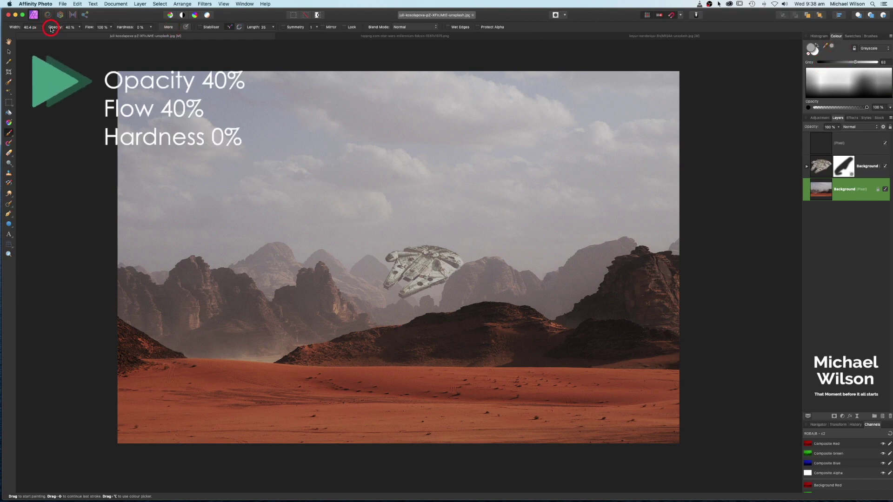
left_click_drag(89, 29, 69, 29)
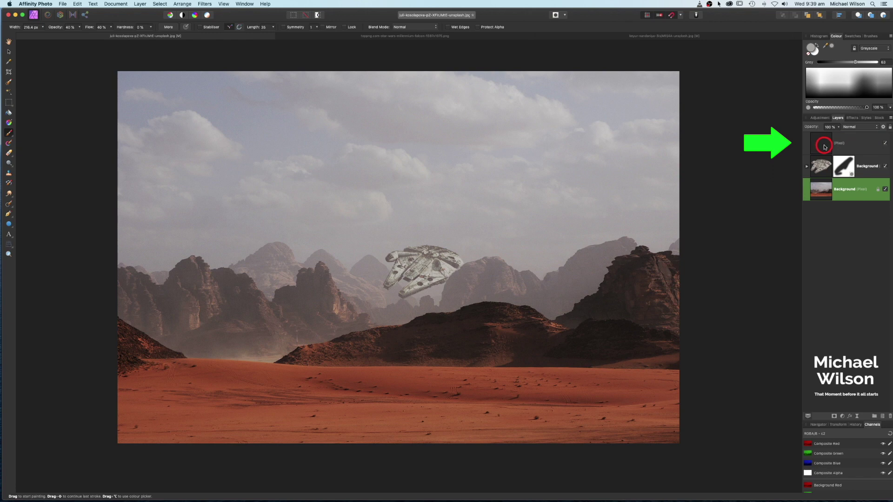
left_click(825, 146)
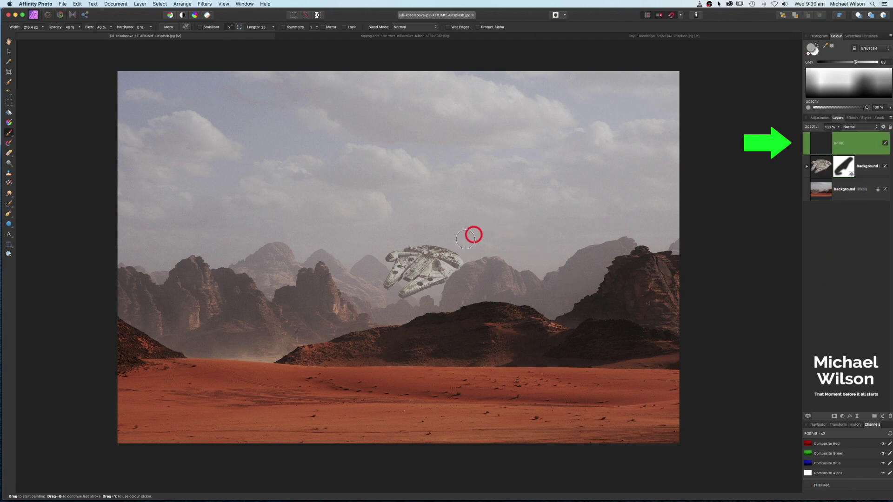
mouse_move(458, 257)
left_mouse_down()
mouse_move(415, 246)
mouse_move(465, 260)
mouse_move(441, 246)
mouse_move(470, 264)
mouse_move(438, 243)
mouse_move(419, 244)
mouse_move(416, 259)
mouse_move(460, 247)
left_mouse_up()
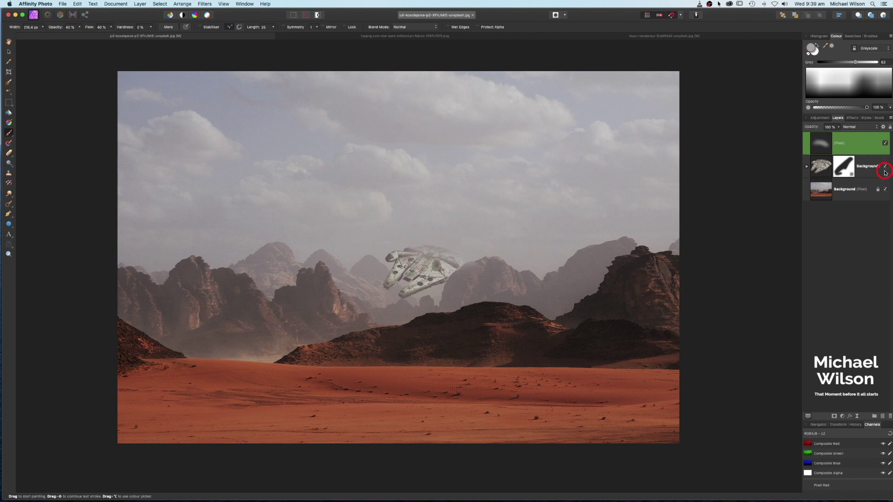
Clip the painted haze layer inside the ship layer, alongside the other two colour layers
left_click(846, 173)
left_click_drag(846, 172, 845, 172)
left_click(806, 146)
Select the three clipped colour layers and hide and reshow them to compare the ship before and after
left_click(888, 204)
left_click(857, 234, "shift")
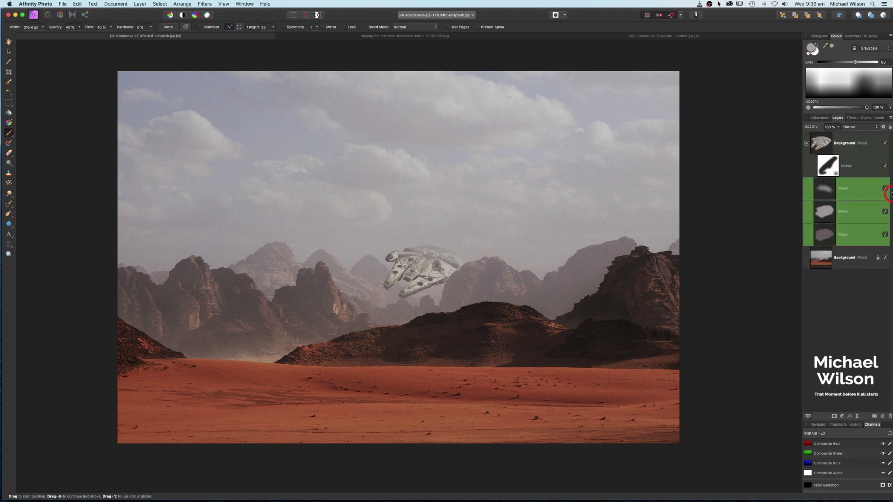
left_click(885, 188)
left_click(884, 188)
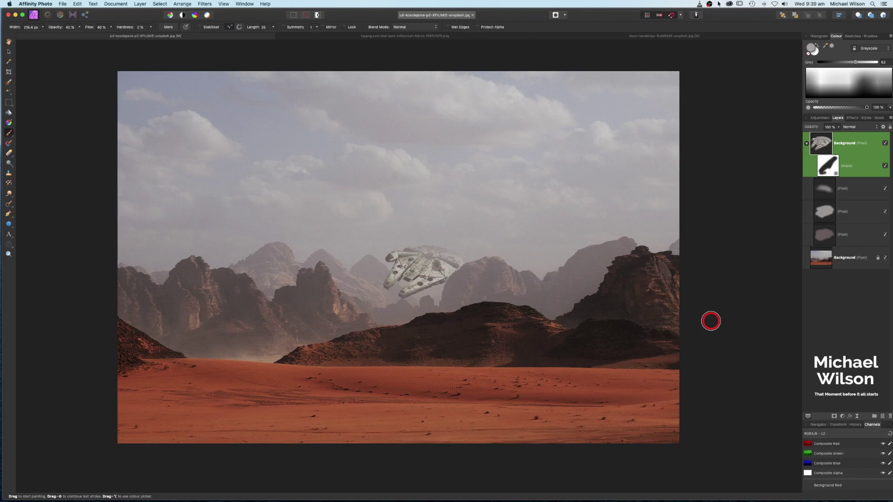
Delete the ship layer together with its mask and clipped layers, leaving only the desert background
scroll(787, 163, "left", 2)
left_click(806, 144)
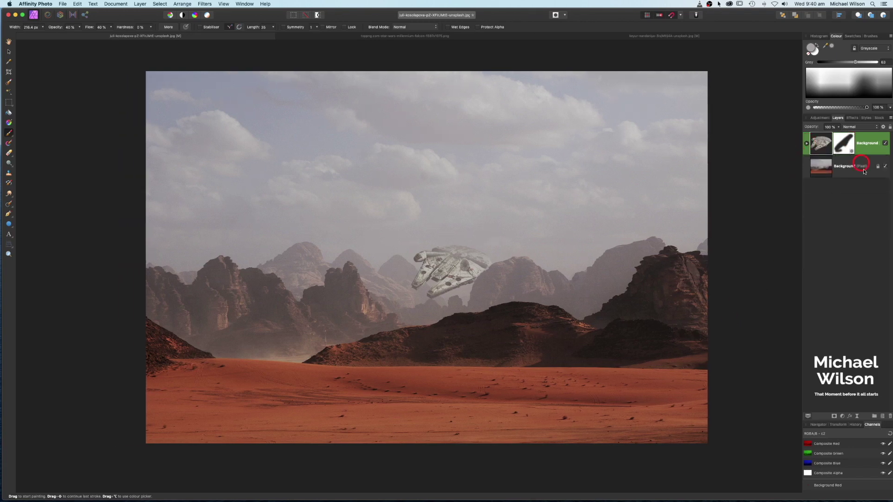
left_click(889, 415)
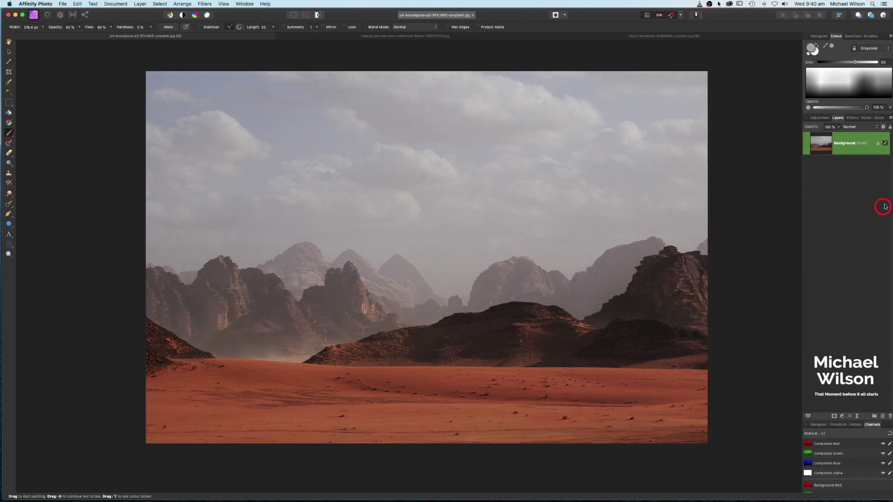
Switch to the elephant document and copy its cut-out elephant layer
left_click(587, 38)
key("w")
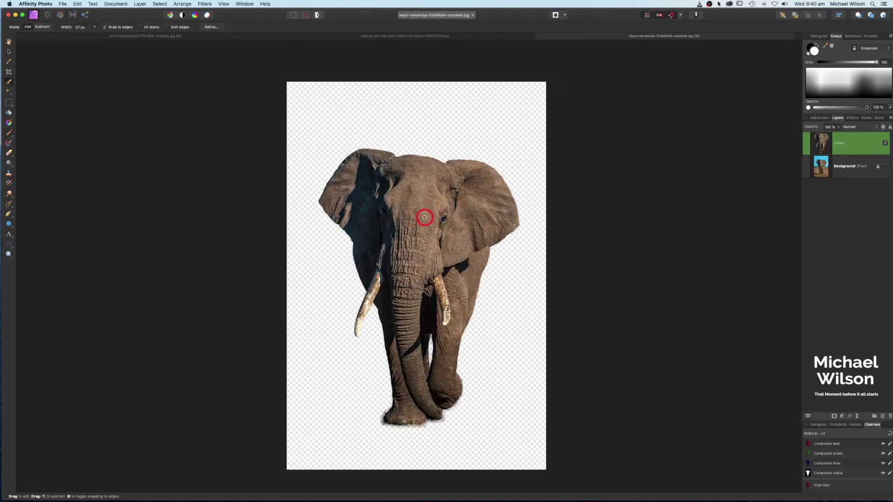
key("super+c")
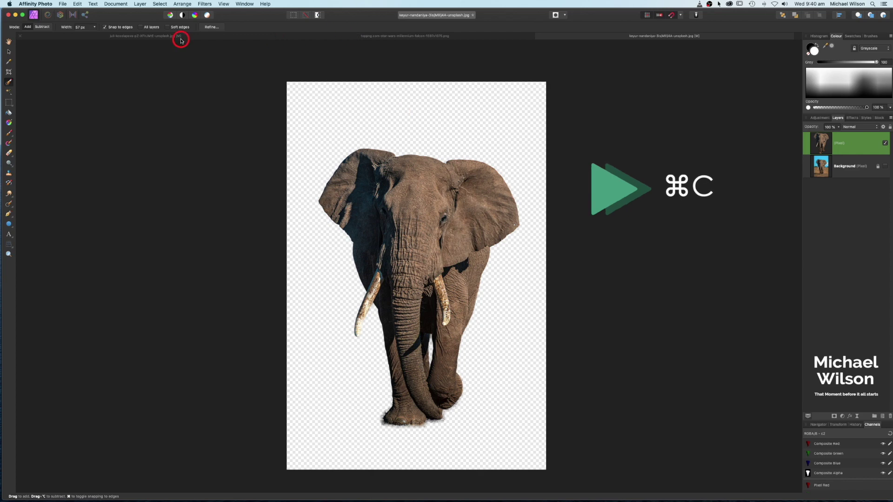
Paste the elephant into the desert photo, scale it down and stand it on the foreground sand slightly left of centre
left_click(181, 36)
key("b")
key("super+v")
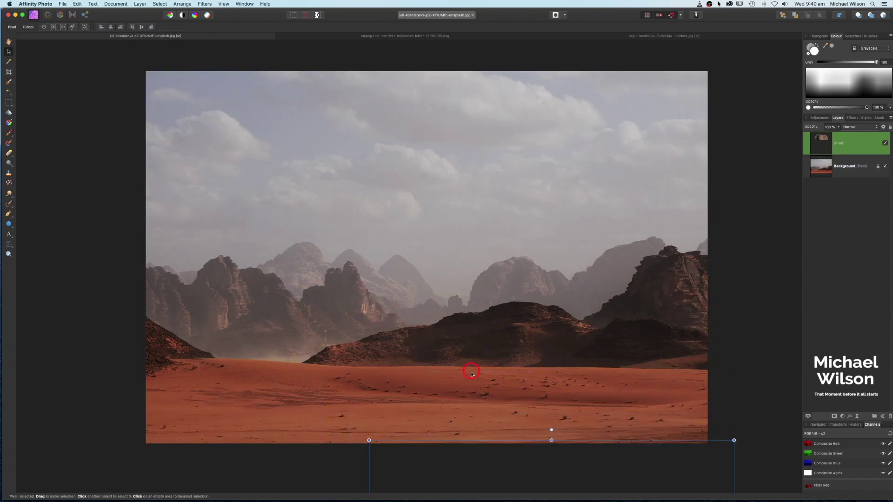
left_click_drag(499, 448, 372, 127)
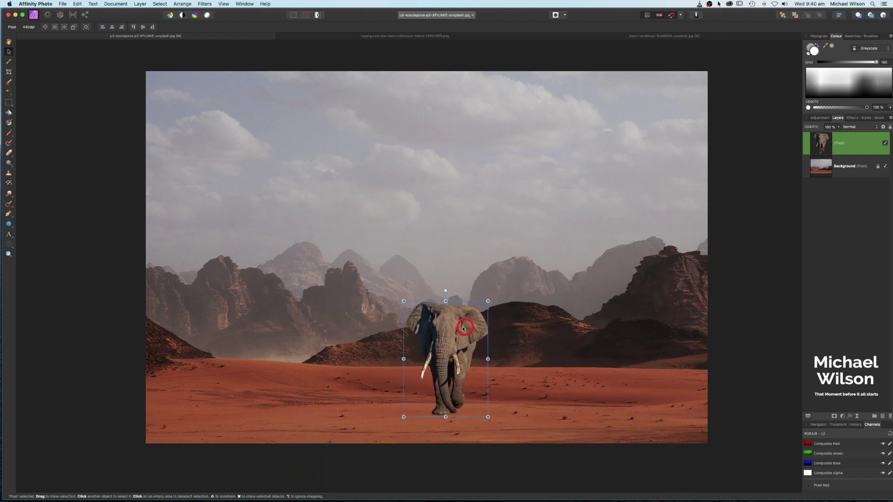
left_click_drag(458, 330, 416, 364)
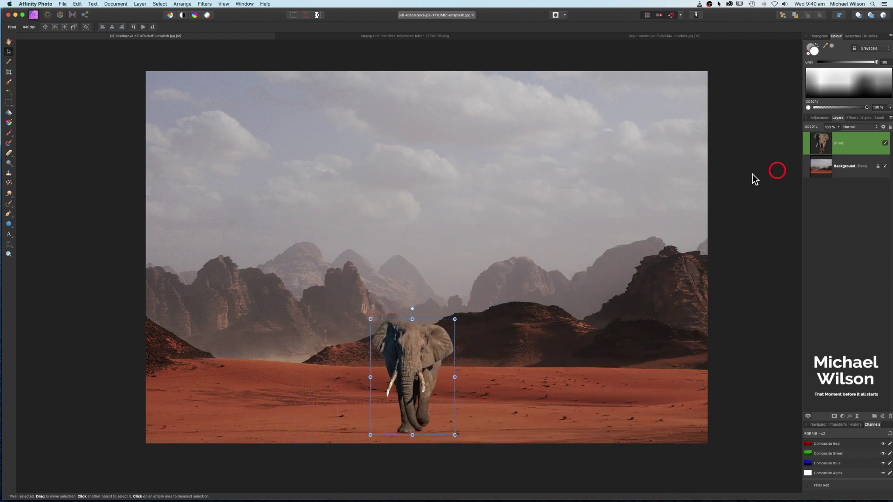
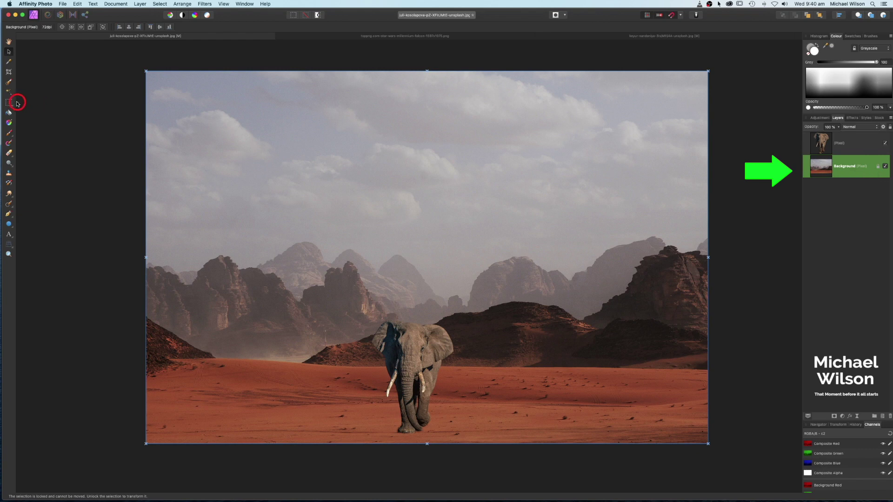
left_click(8, 102)
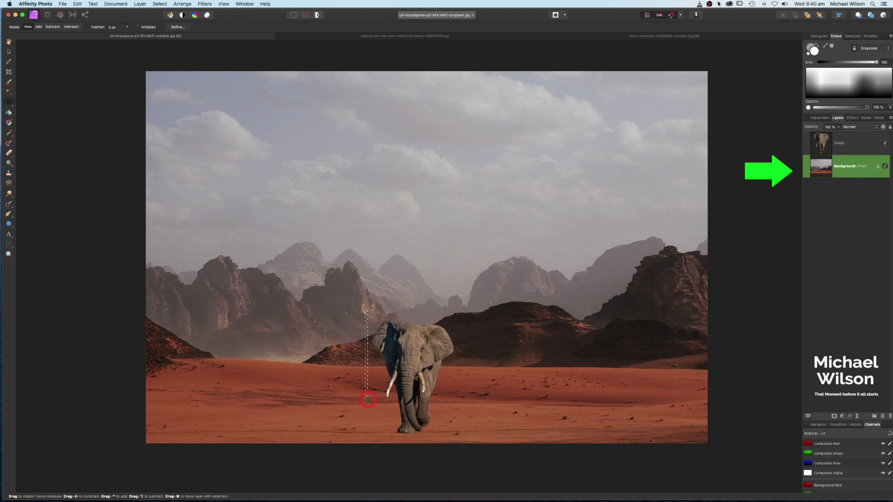
Copy the rectangular area of the Background layer around the elephant and paste it as a layer above the elephant
left_click_drag(371, 429, 421, 437)
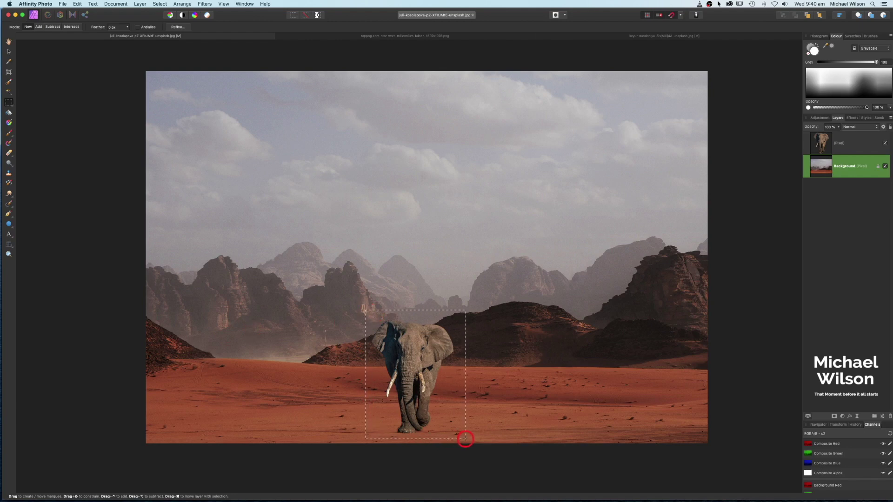
key("super+c")
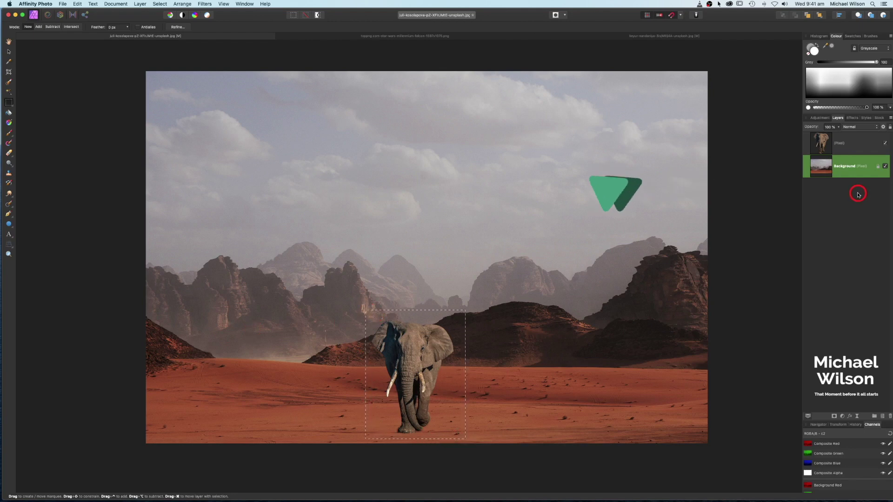
key("super+v")
left_click_drag(840, 170, 853, 139)
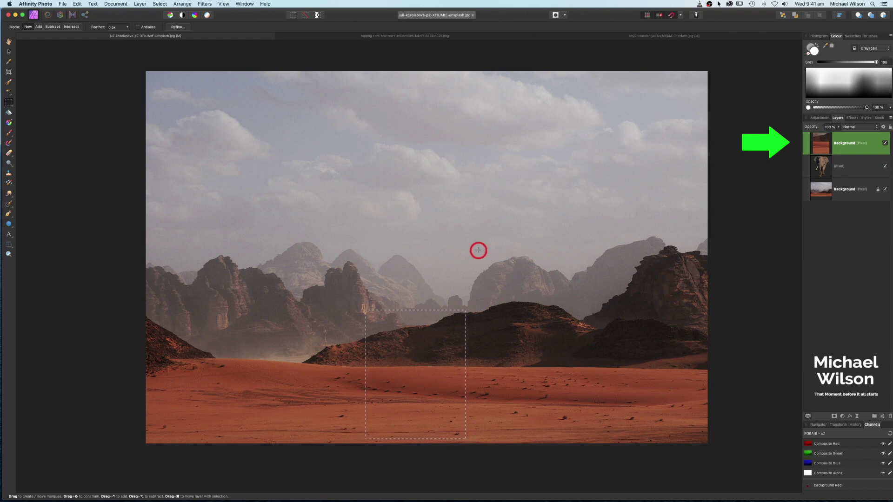
Deselect the rectangular area and lower the pasted background patch's opacity to 20%
key("super+d")
left_click(840, 130)
left_click_drag(838, 135, 793, 136)
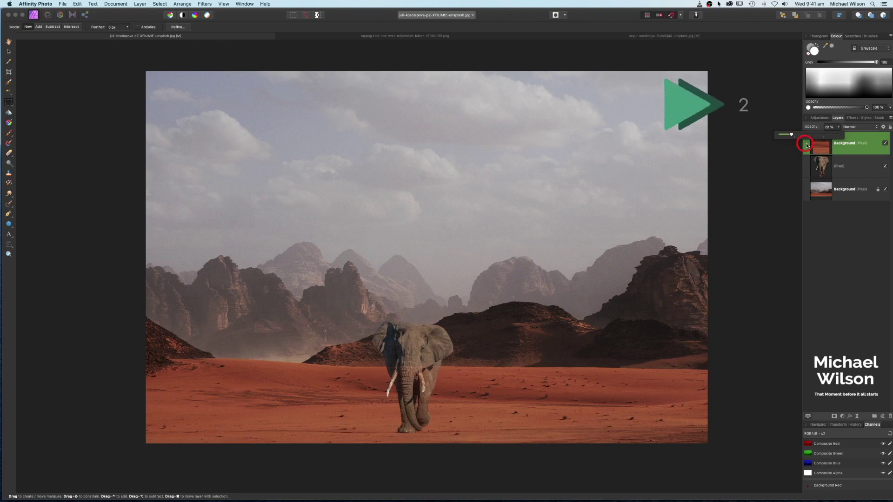
Hide and reshow the pasted background patch repeatedly to compare the elephant with and without the haze
left_click(886, 143)
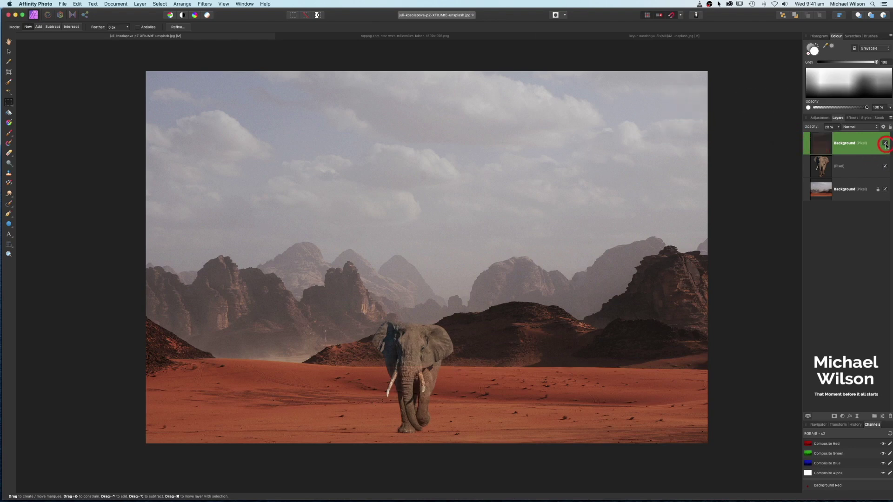
left_click(885, 144)
left_click(885, 144)
left_click(886, 144)
left_click(885, 144)
left_click(885, 144)
left_click(885, 144)
left_click(886, 144)
left_click(885, 144)
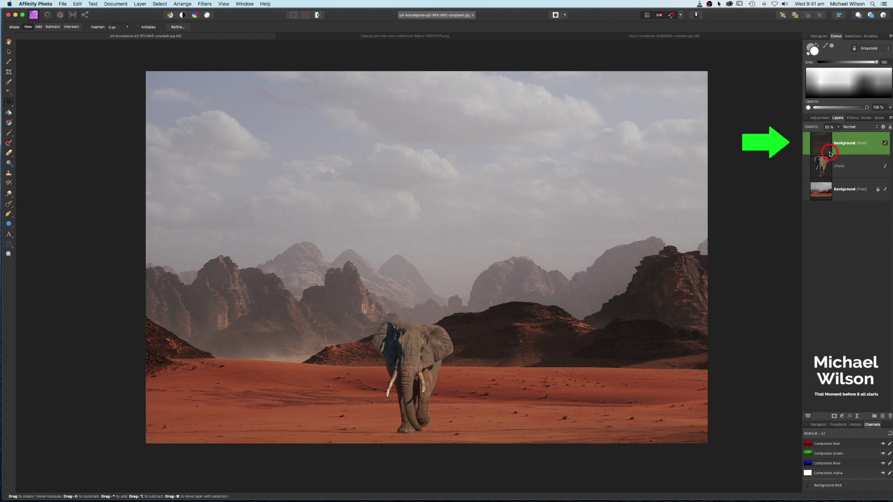
Add a live Gaussian Blur to the pasted background patch and raise its radius until the patch's texture is smoothed
left_click(857, 416)
left_click(861, 418)
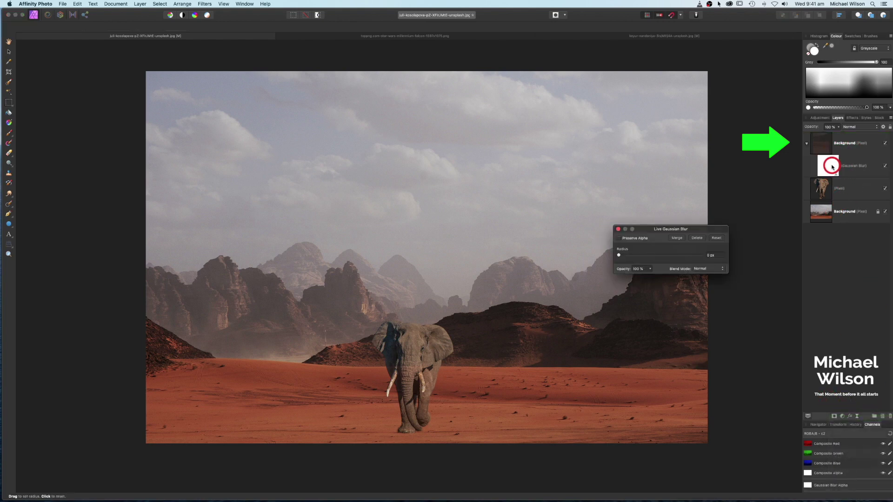
left_click_drag(619, 256, 653, 258)
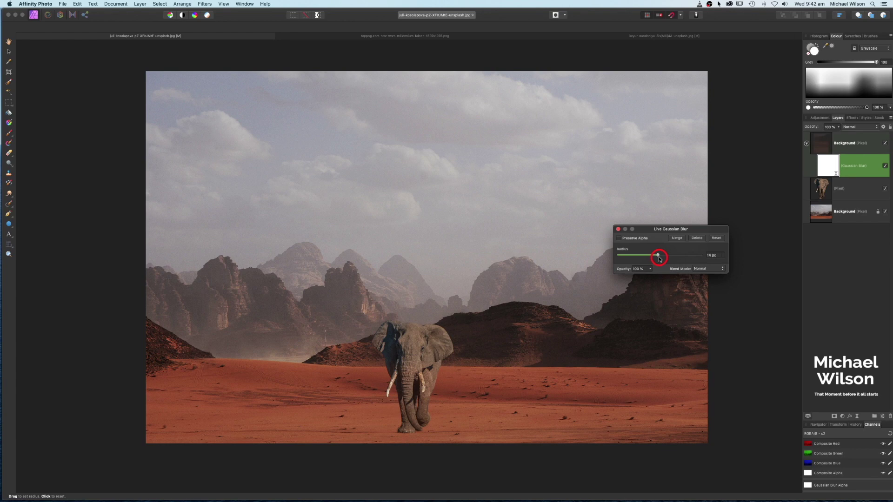
left_click(709, 255)
left_click(619, 230)
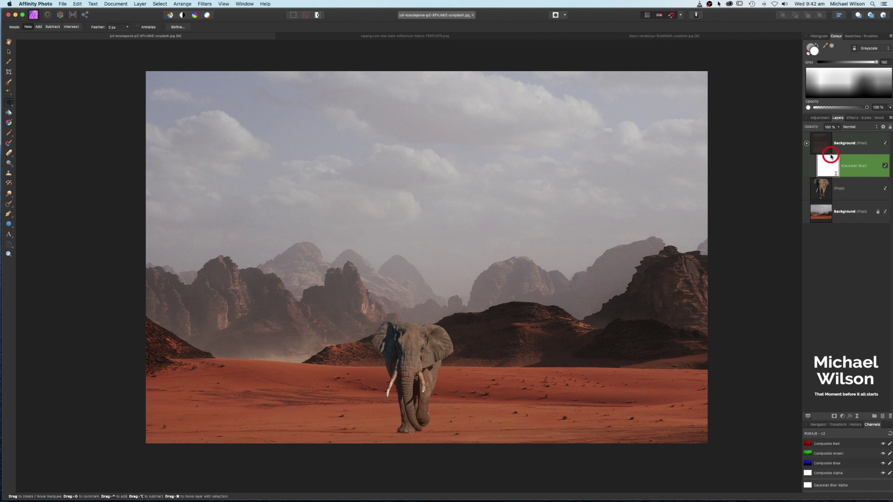
Collapse and select the blurred background patch, and hide and reshow it to check its effect on the elephant
left_click(806, 143)
left_click(822, 143)
left_click(886, 143)
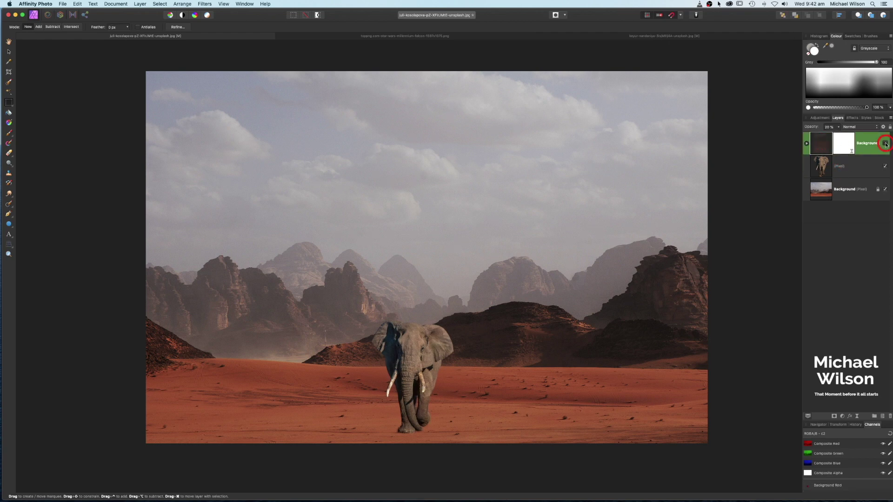
left_click(886, 144)
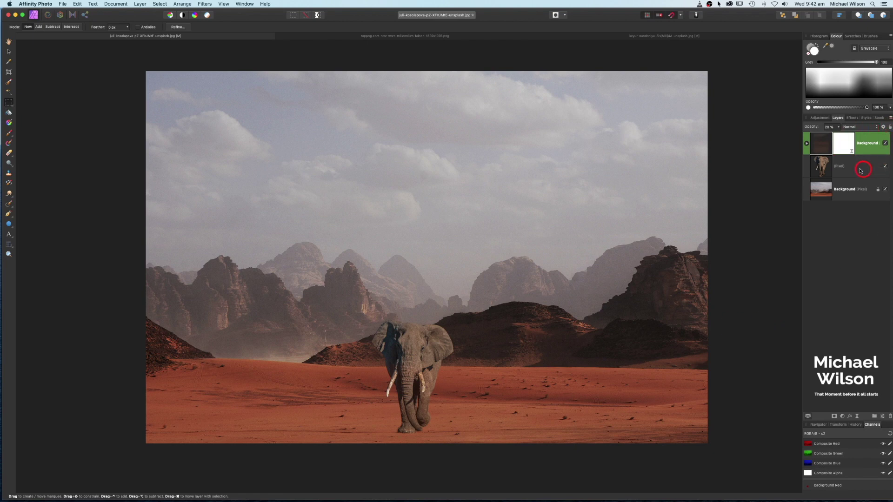
Duplicate the elephant layer and rotate the copy onto its side on the sand at the elephant's left, its feet meeting the original's
left_click(828, 168)
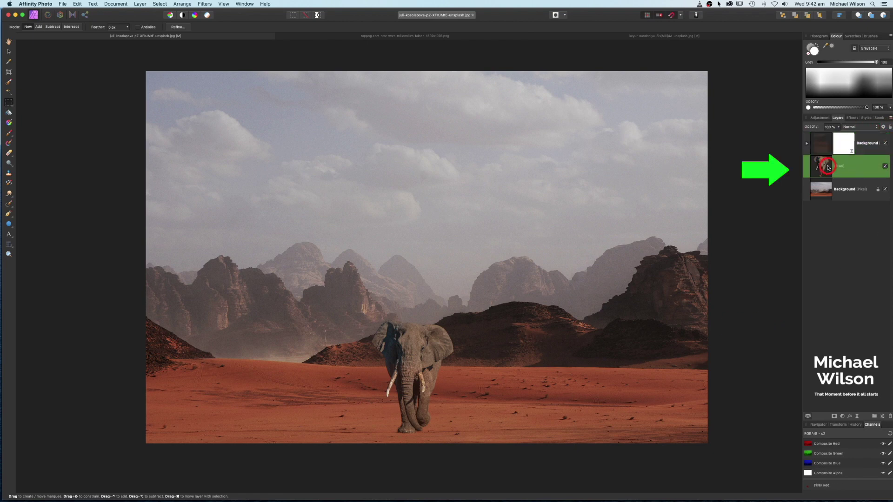
key("super+j")
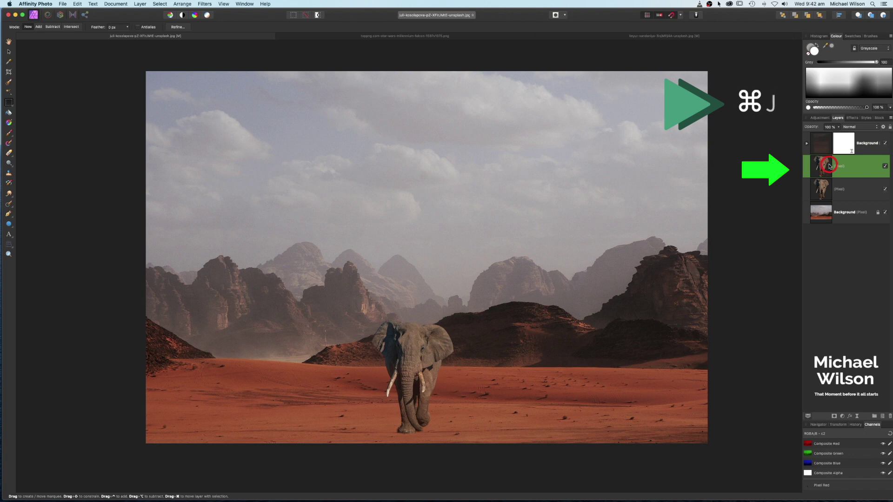
left_click(10, 52)
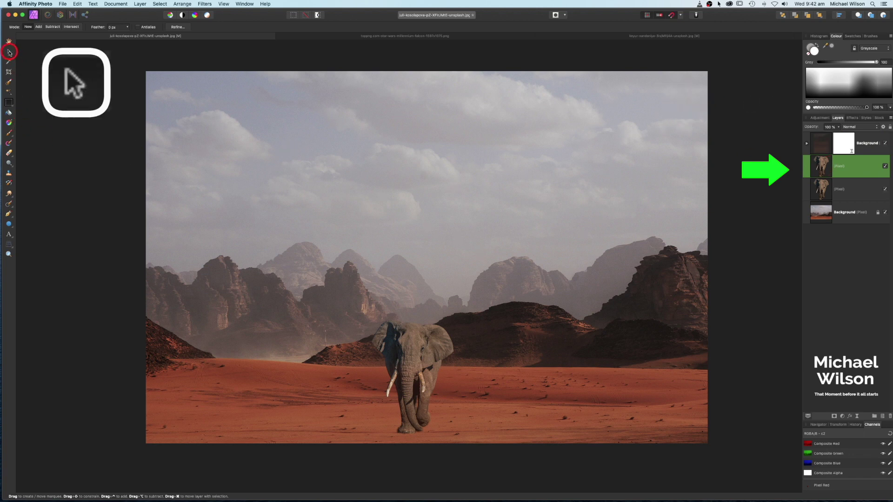
left_click_drag(412, 310, 336, 398)
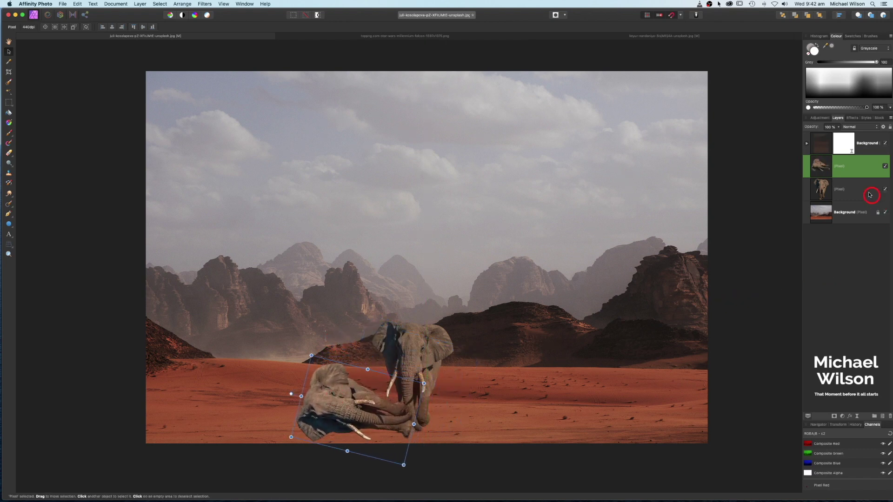
Apply a black Colour Overlay layer effect to the rotated elephant copy so it forms a shadow silhouette
left_click(851, 417)
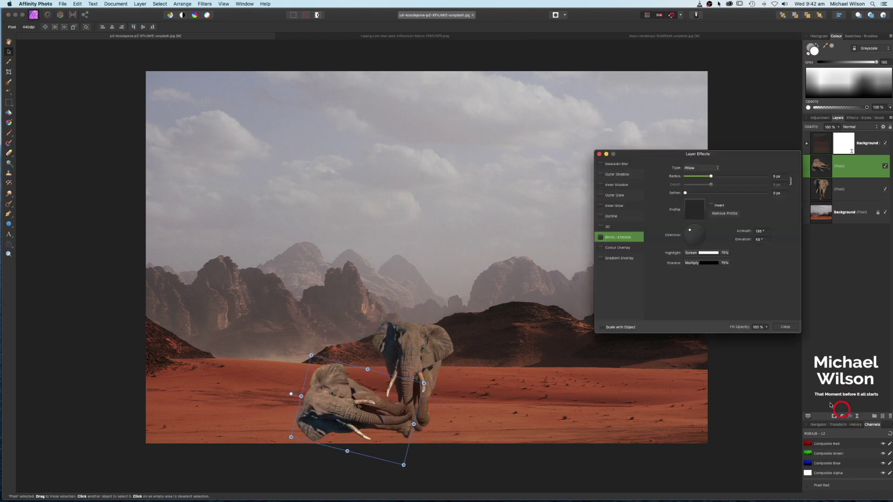
left_click(601, 247)
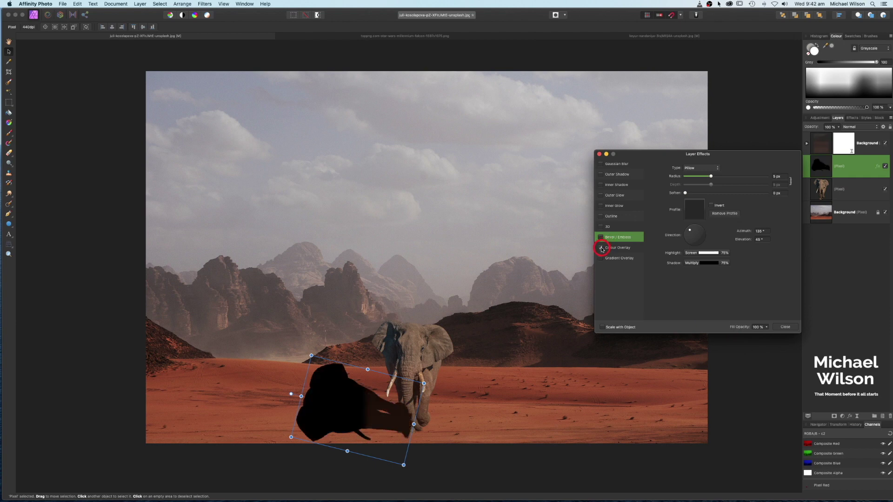
left_click(599, 154)
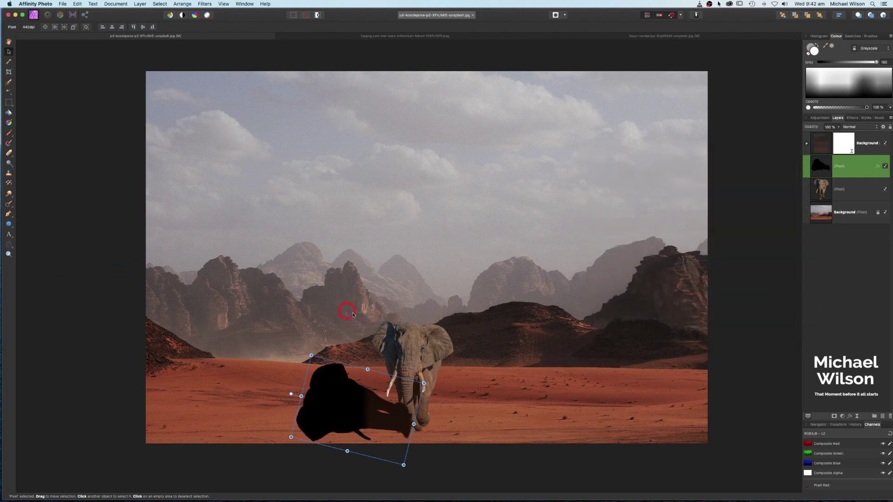
Flatten the black elephant silhouette along the sand with the Perspective tool and apply the distortion
left_click(11, 243)
left_click_drag(311, 356, 333, 401)
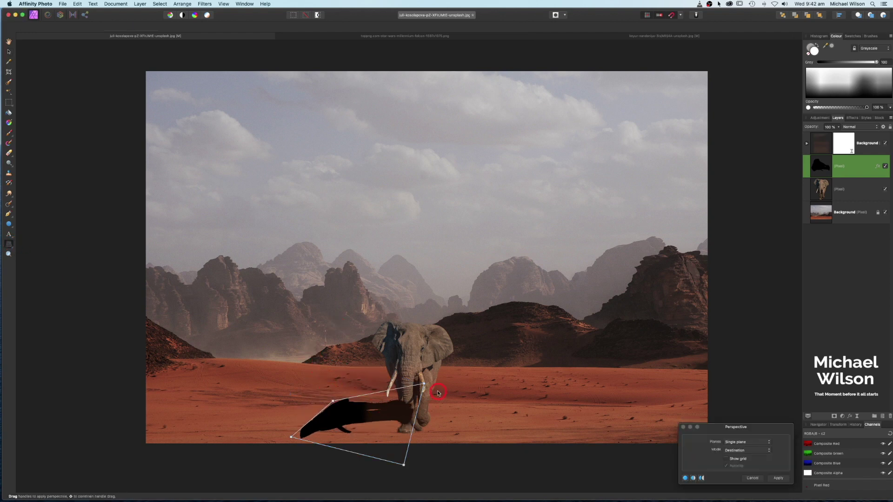
left_click_drag(425, 385, 418, 413)
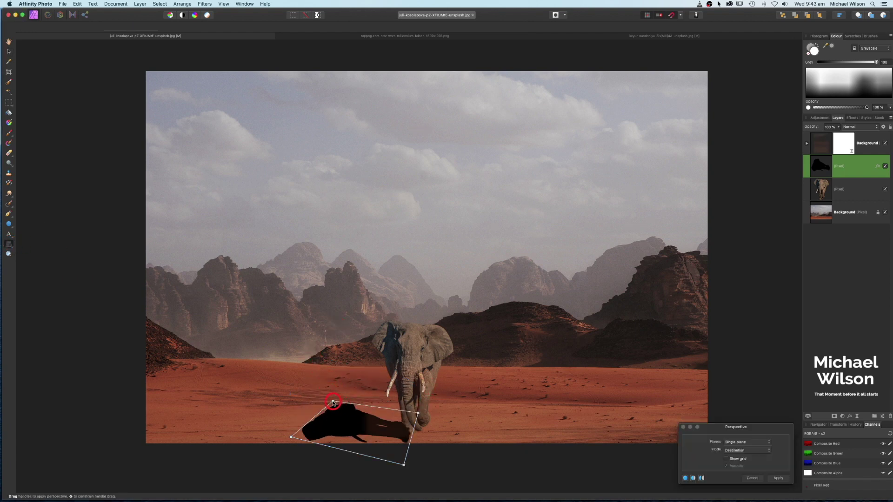
left_click_drag(333, 402, 335, 412)
left_click_drag(404, 463, 403, 464)
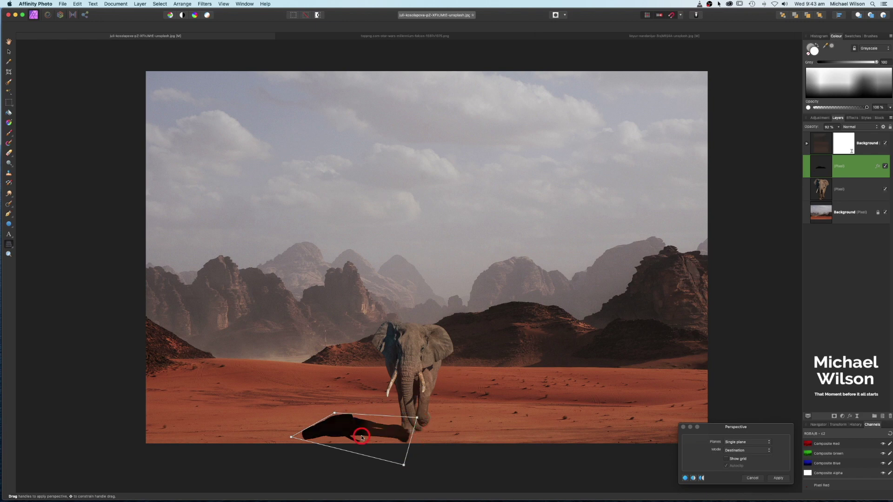
left_click(779, 478)
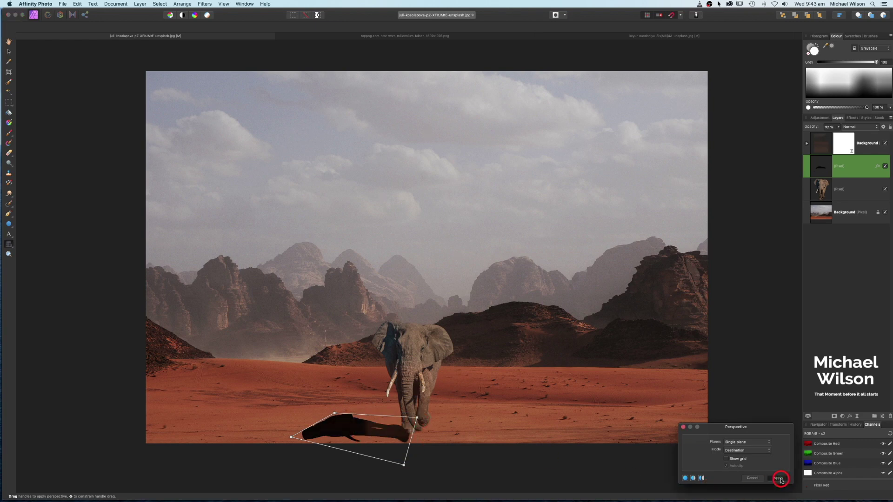
Lower the elephant shadow layer's opacity to 35%
left_click(839, 130)
left_click_drag(840, 130, 807, 137)
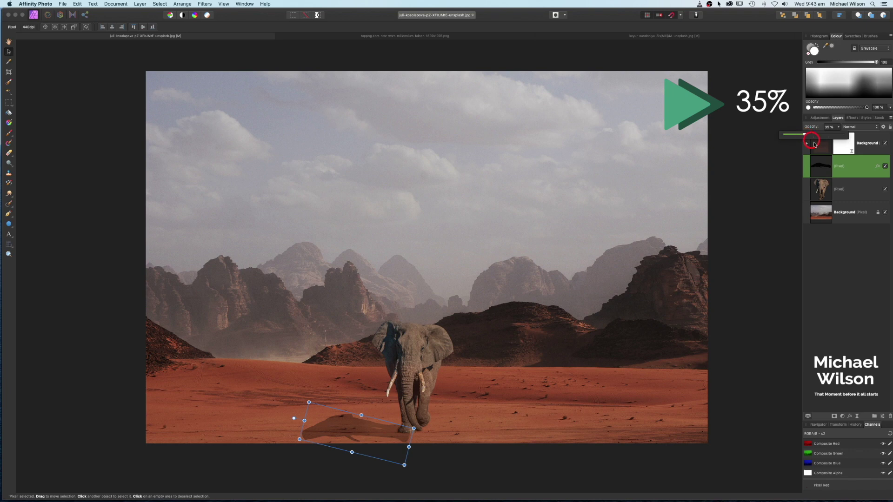
left_click(848, 168)
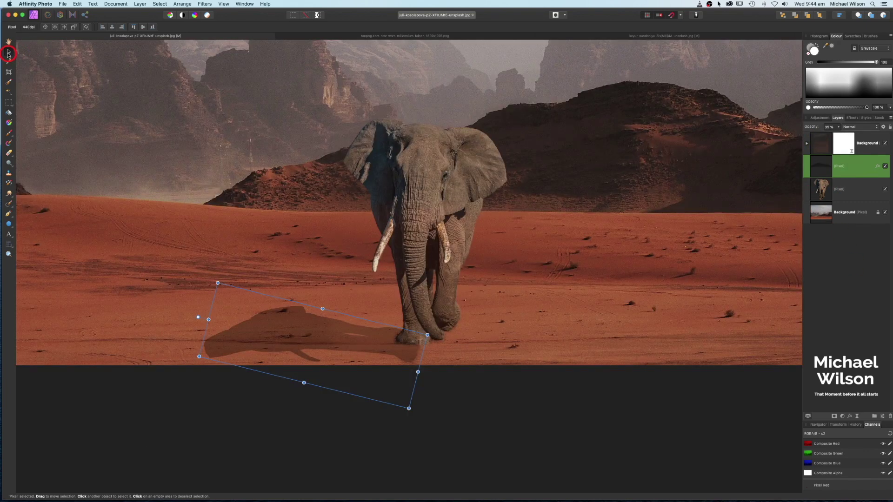
Erase the part of the shadow that overlaps the elephant's front foot with a soft Erase Brush
left_click(323, 336)
left_click_drag(341, 339, 338, 327)
left_click(8, 123)
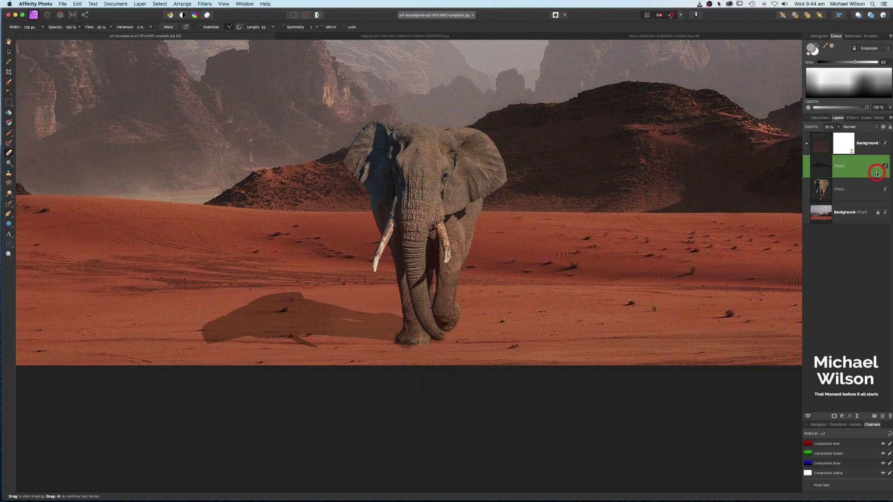
mouse_move(401, 321)
left_mouse_down()
mouse_move(409, 320)
mouse_move(409, 344)
mouse_move(416, 329)
left_mouse_up()
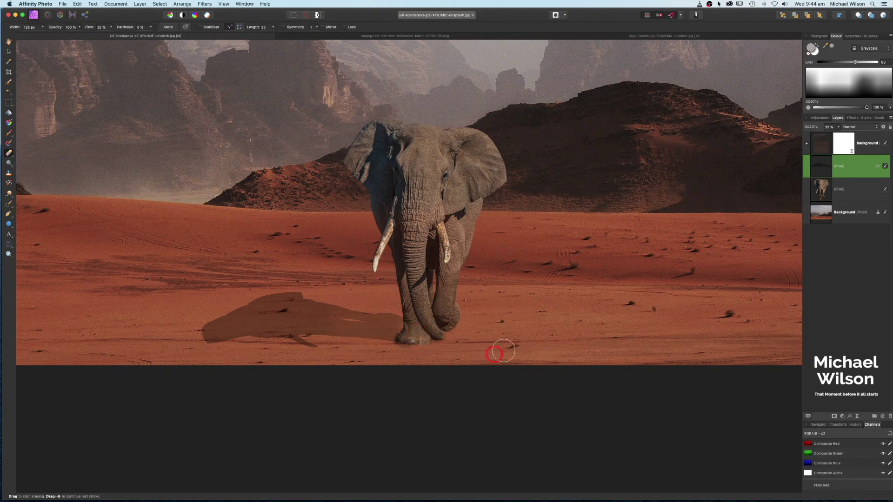
key("super+0")
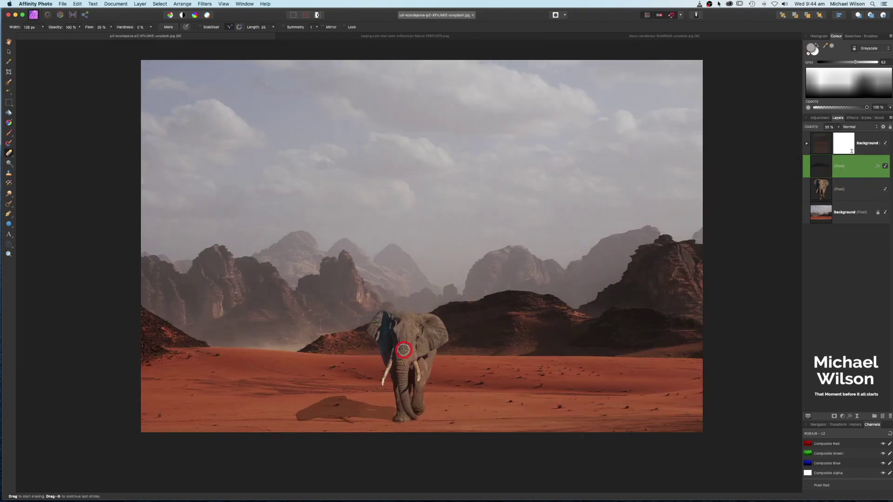
mouse_move(410, 337)
left_mouse_down()
mouse_move(413, 319)
mouse_move(400, 354)
mouse_move(395, 336)
left_mouse_up()
Add an empty pixel layer above the shadow layer and sample a dark reddish-brown from the desert landscape
left_click(840, 169)
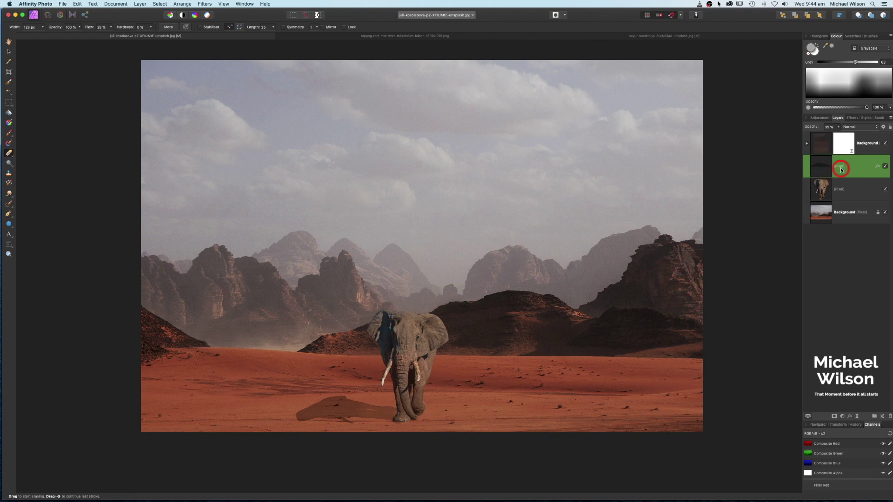
left_click(883, 416)
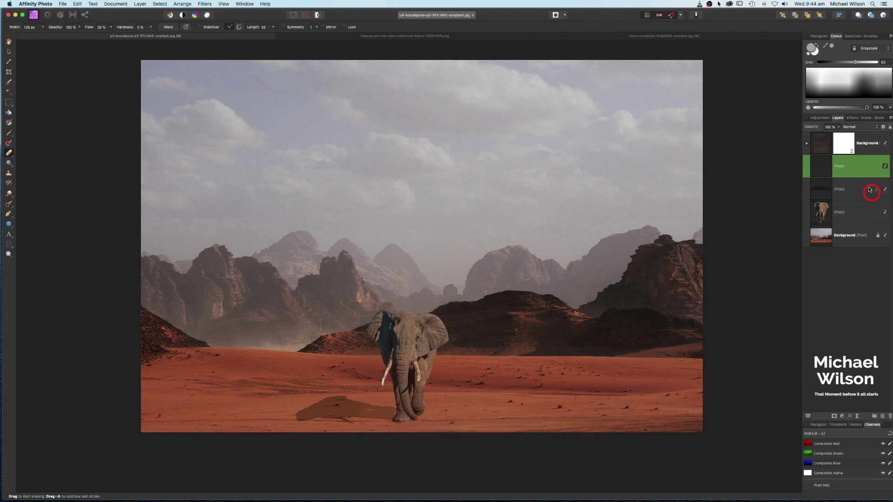
left_click(826, 47)
left_click_drag(825, 48, 329, 364)
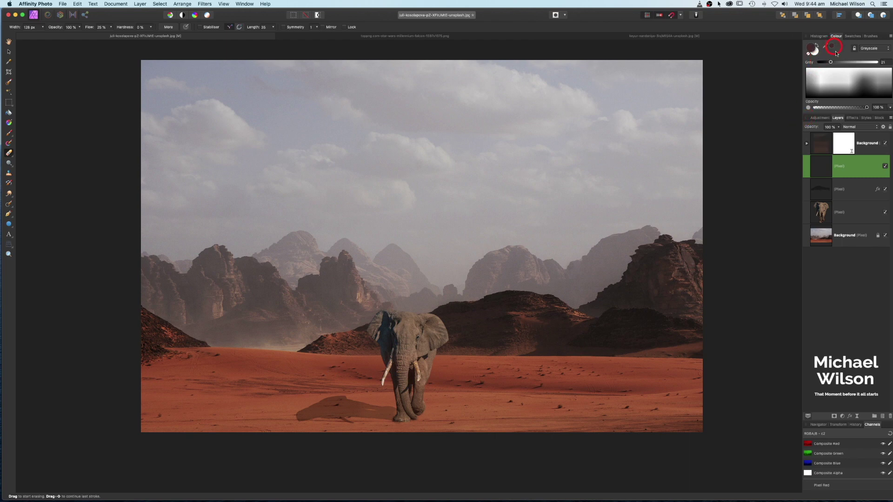
Paint the sampled colour over the elephant's shaded left side with a soft brush at 40% opacity, 40% flow and 0% hardness
left_click(9, 133)
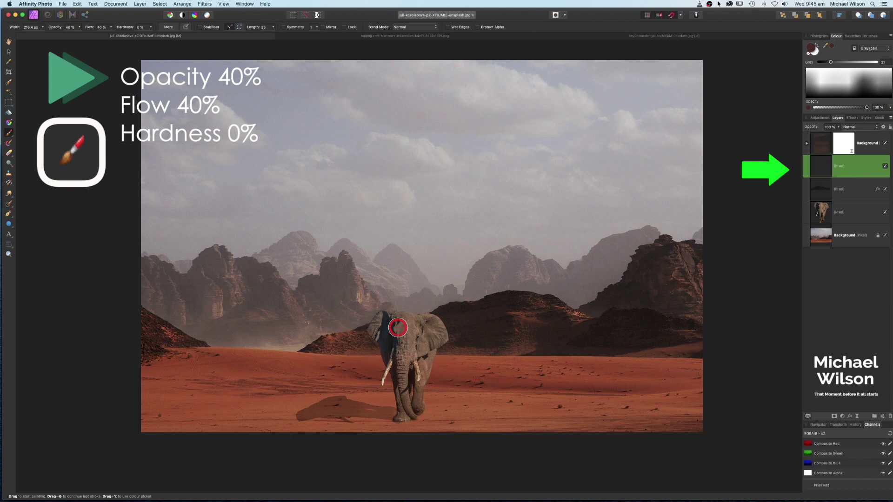
key("super+plus")
scroll(397, 328, "down", 5)
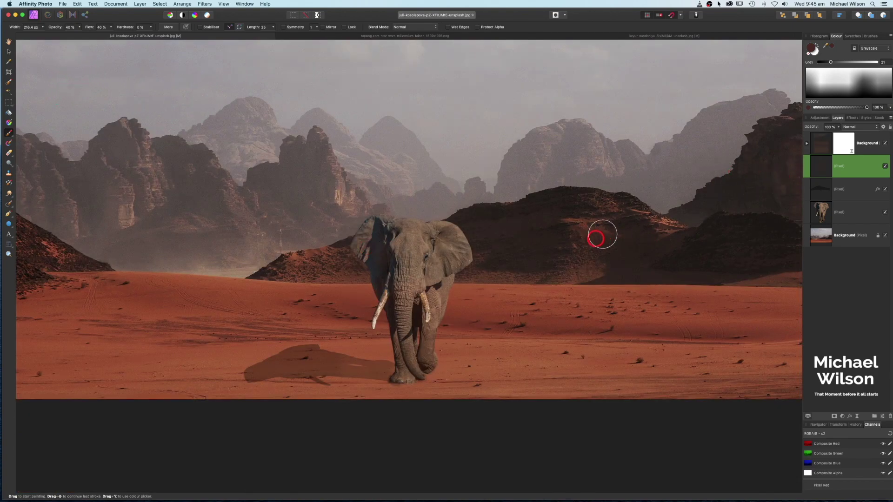
mouse_move(367, 232)
left_mouse_down()
mouse_move(356, 248)
mouse_move(364, 245)
mouse_move(399, 284)
mouse_move(397, 305)
mouse_move(392, 278)
mouse_move(388, 303)
mouse_move(390, 356)
left_mouse_up()
Clip the painted colour layer inside the elephant layer and lower its opacity to about 60%
left_click_drag(877, 167, 854, 213)
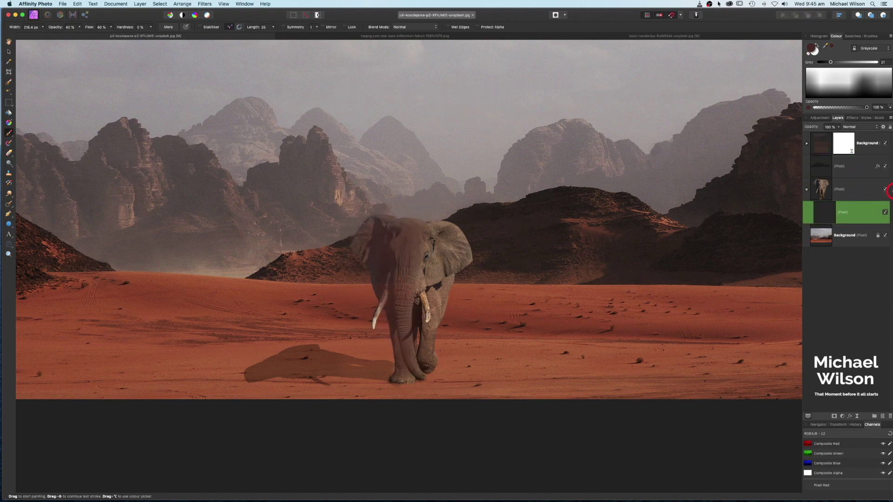
left_click(838, 127)
left_click_drag(838, 135, 818, 135)
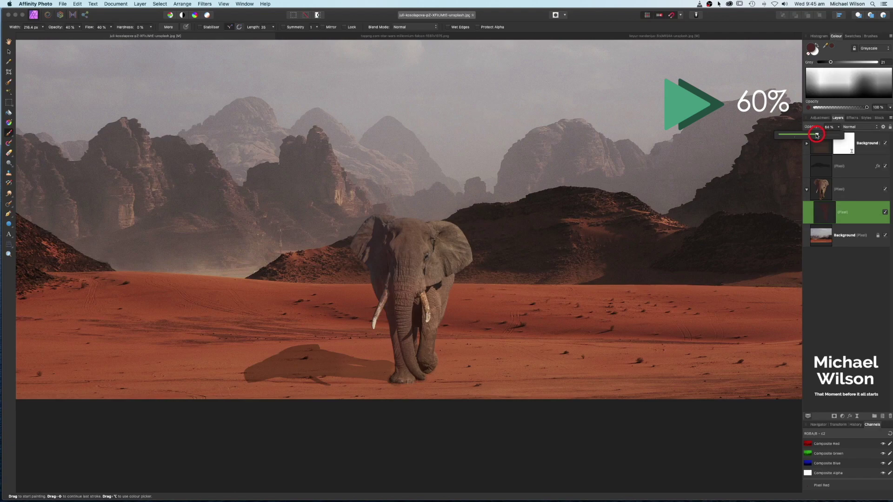
Hide and reshow the clipped colour layer to compare the elephant's shaded side, and review the whole composite
left_click(847, 158)
left_click(826, 146)
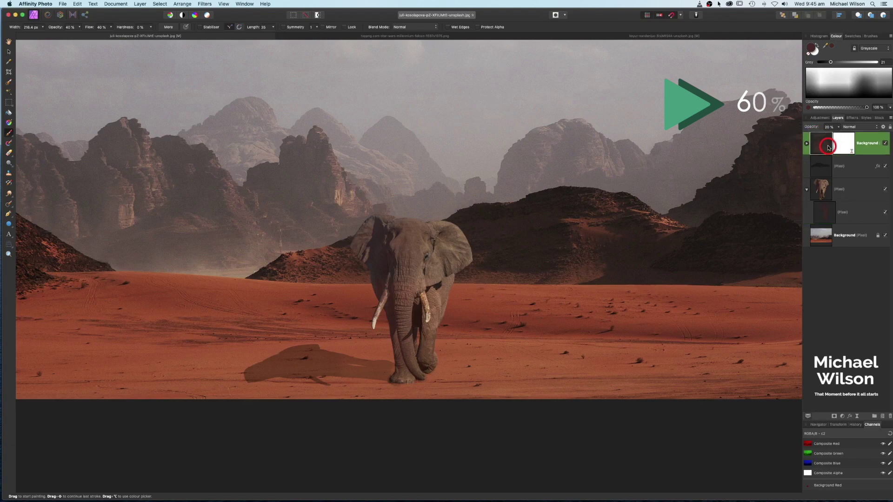
left_click(884, 213)
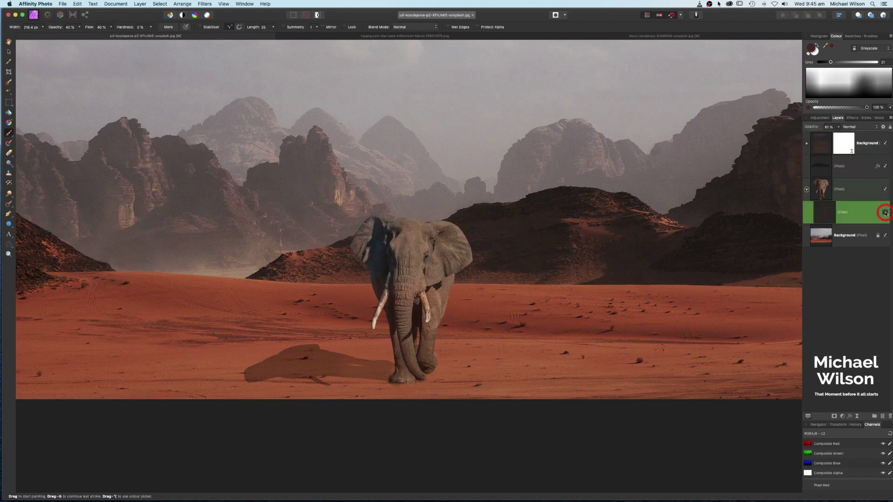
left_click(885, 213)
key("super+minus")
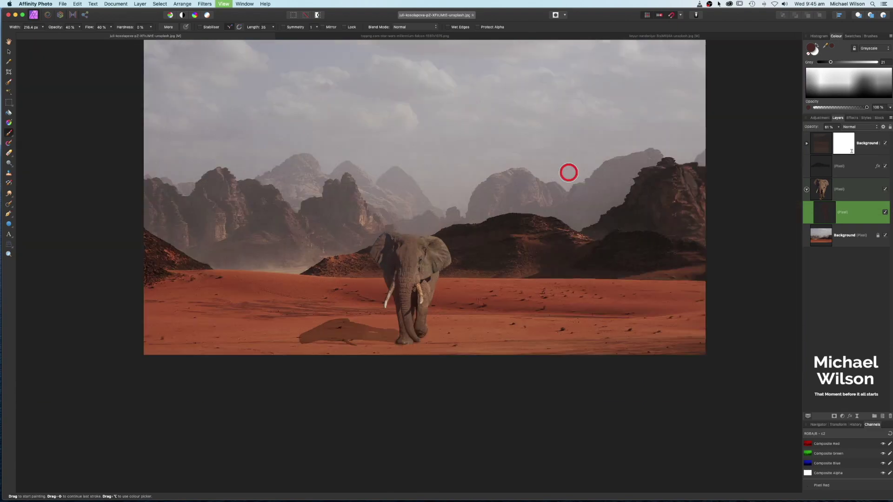
mouse_move(568, 171)
left_mouse_down()
mouse_move(522, 256)
mouse_move(519, 245)
left_mouse_up()
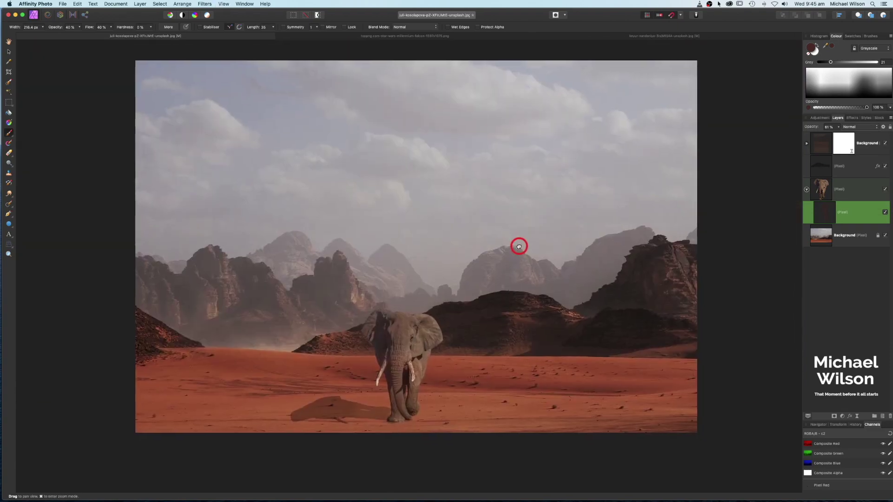